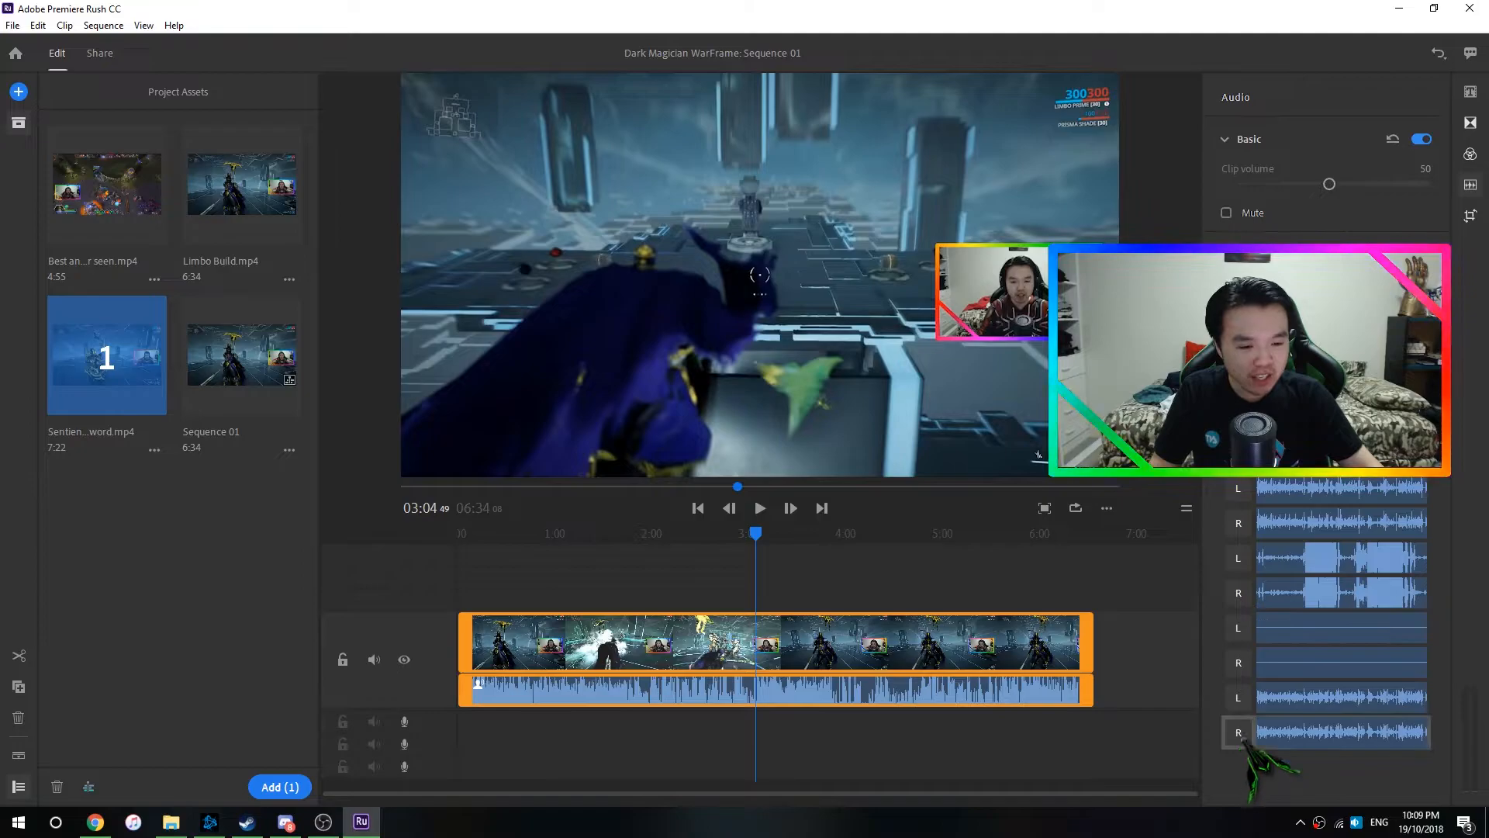
{"action": "left_click_drag", "start_coordinate": [1241, 735], "coordinate": [898, 747]}
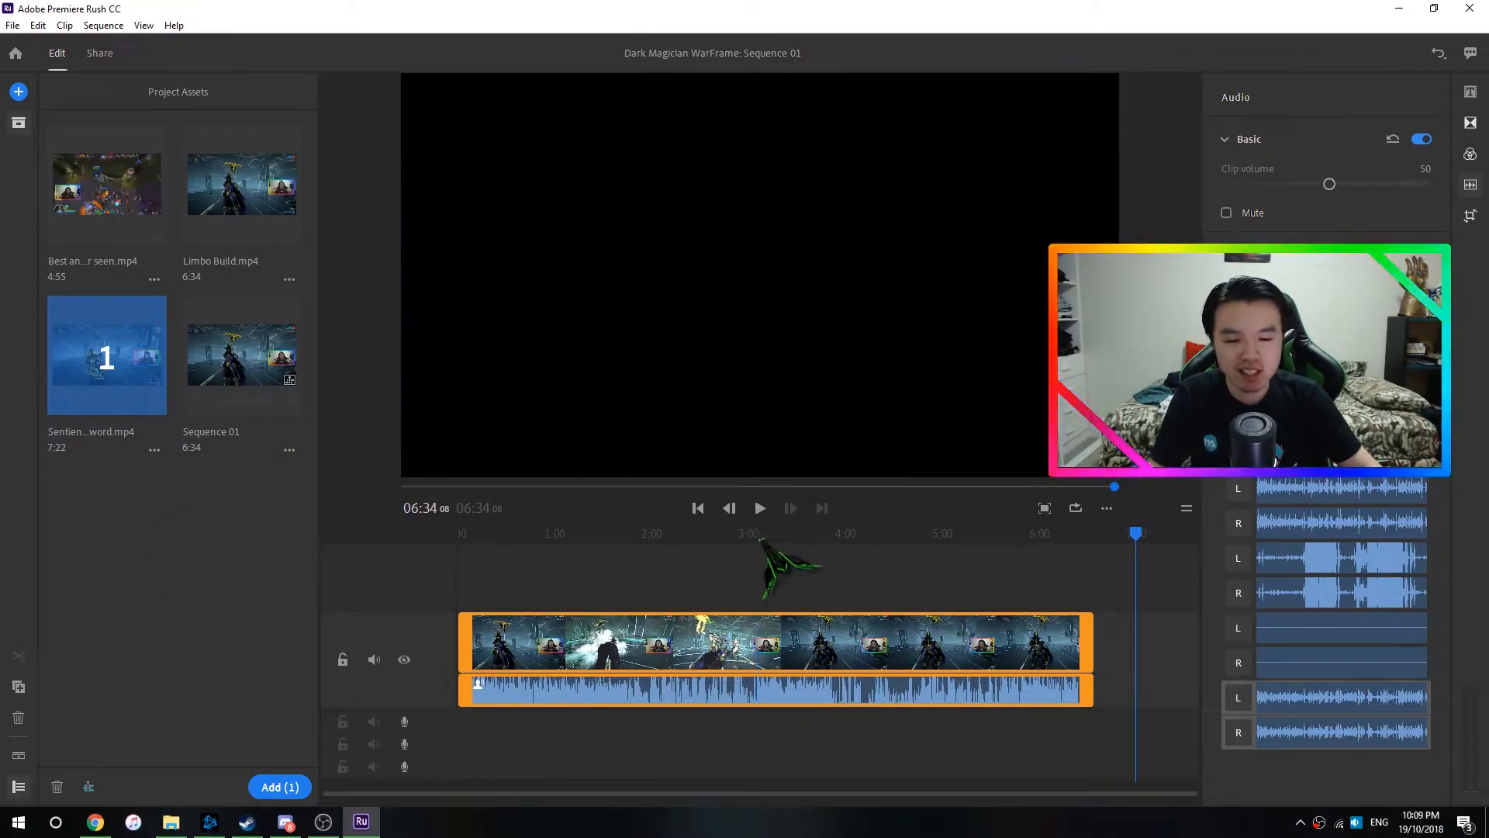
{"action": "left_click_drag", "start_coordinate": [745, 535], "coordinate": [742, 535]}
{"action": "left_click_drag", "start_coordinate": [207, 497], "coordinate": [138, 365]}
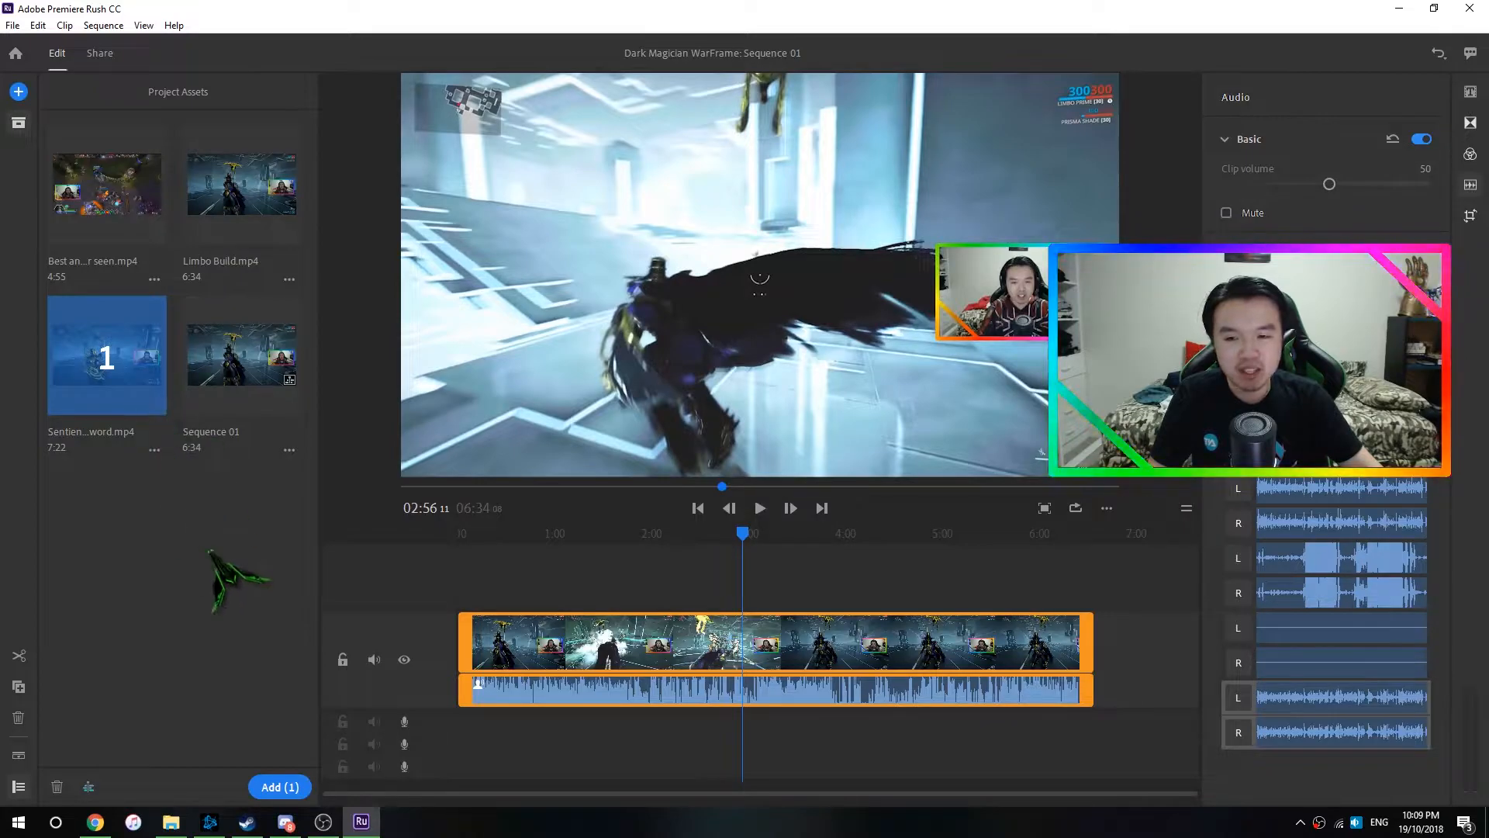
{"action": "left_click", "coordinate": [846, 742]}
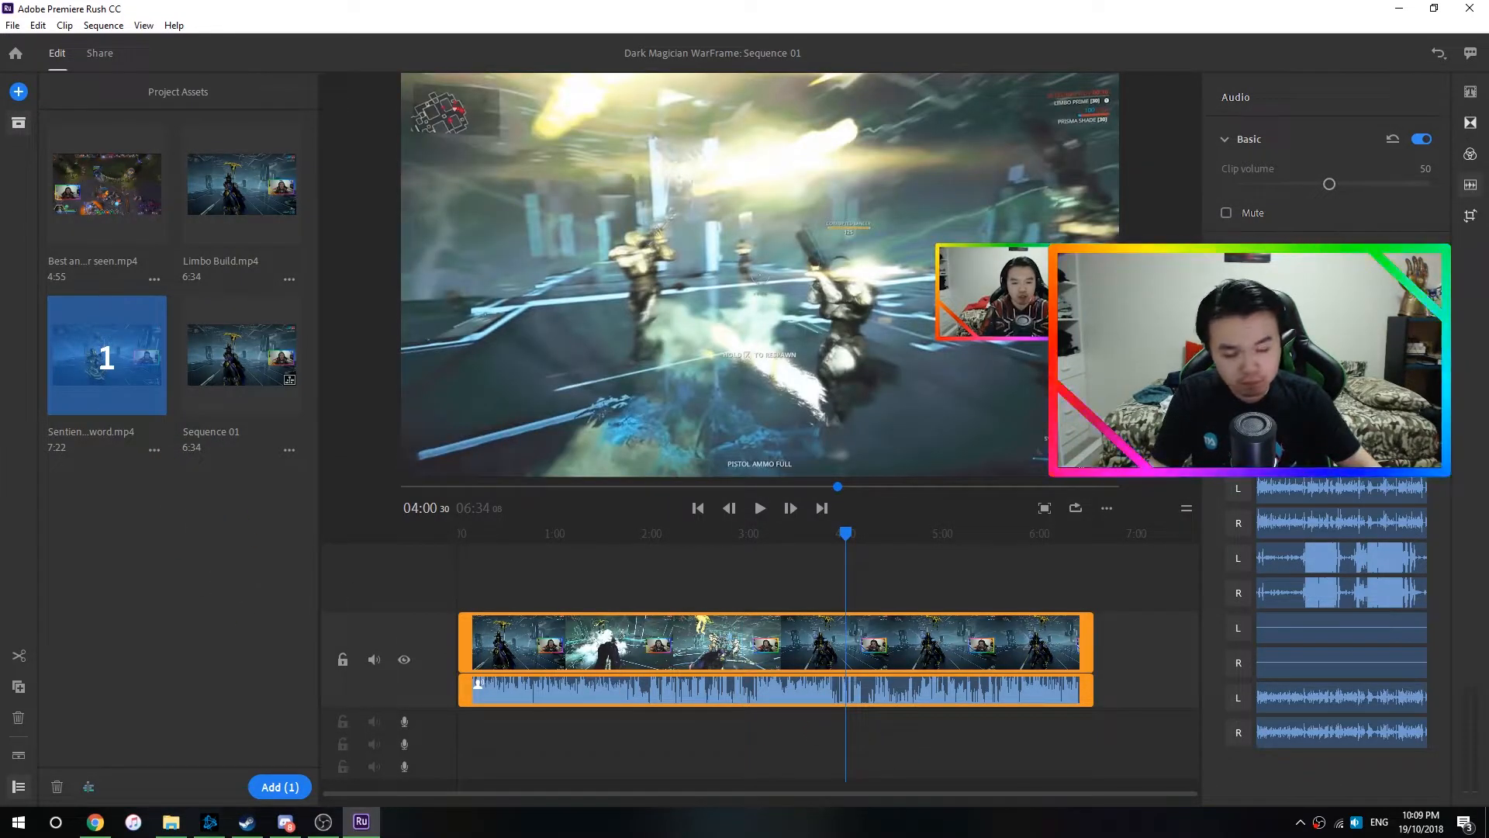
{"action": "left_click", "coordinate": [757, 535]}
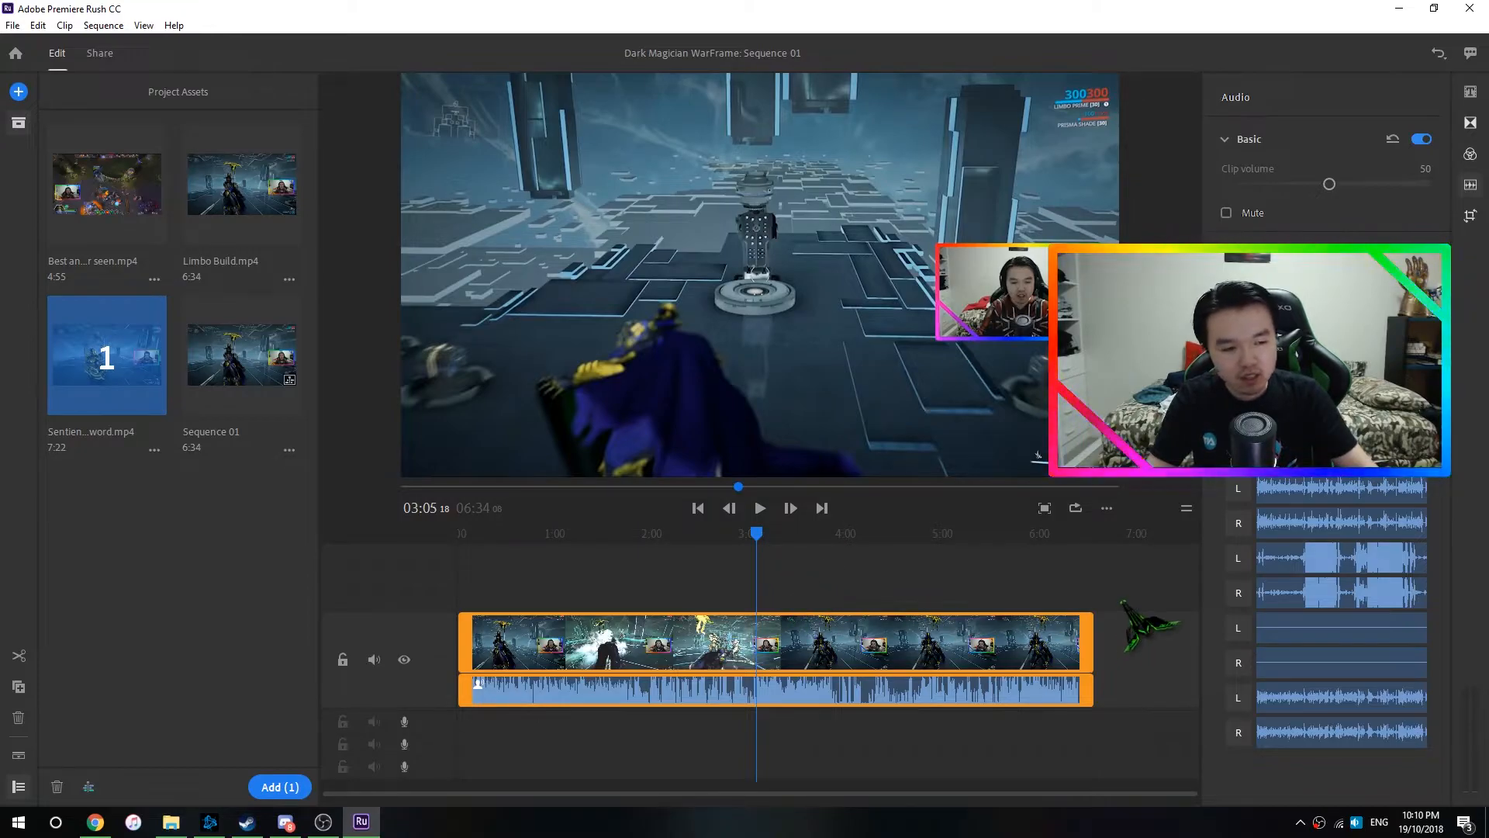
- Open the clip's manual color adjustments, try an exposure of 0.47 and reset it to 0.00
{"action": "left_click", "coordinate": [1469, 154]}
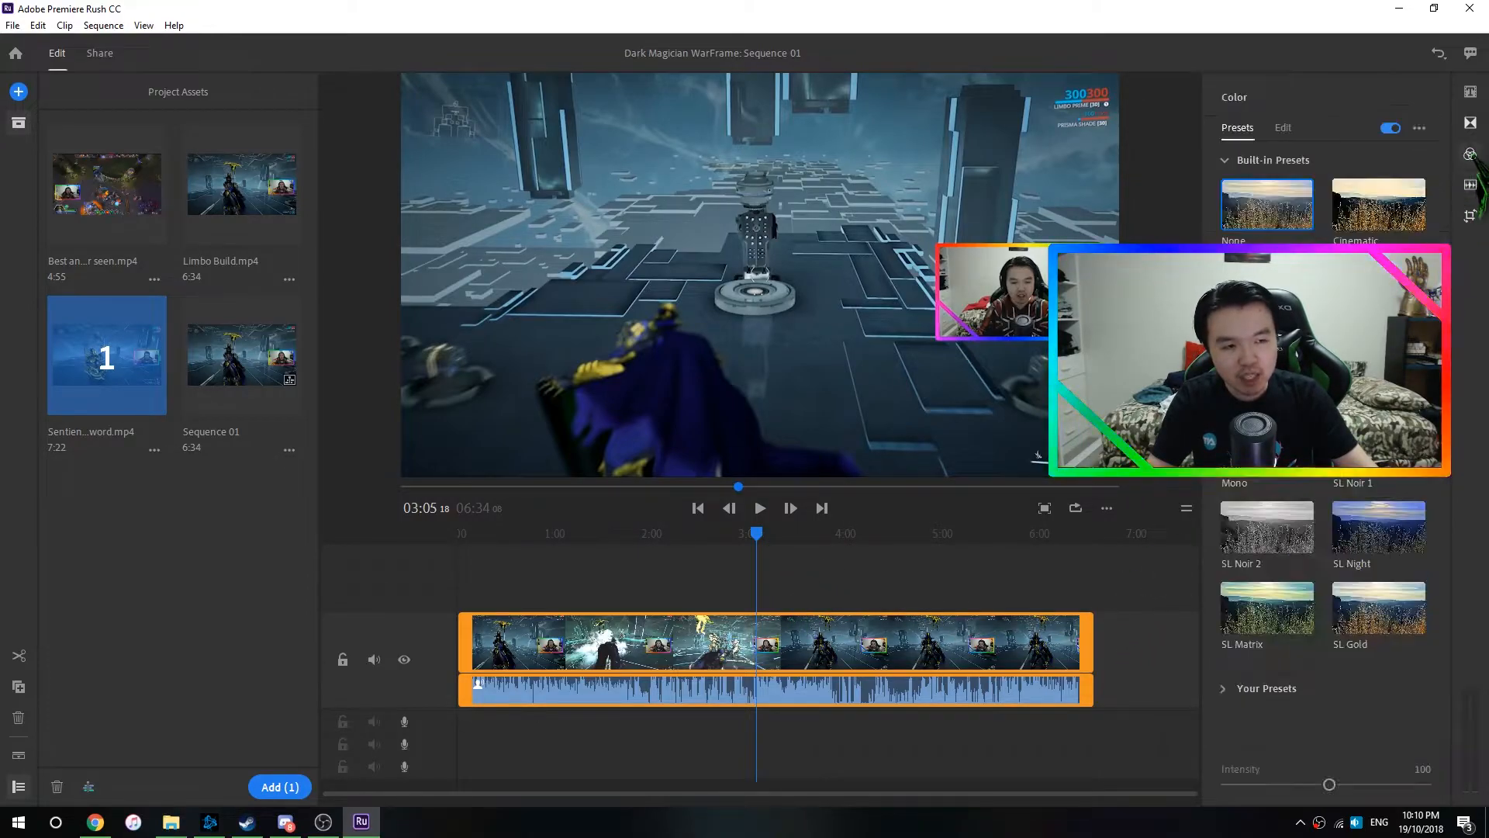
{"action": "left_click", "coordinate": [1281, 130]}
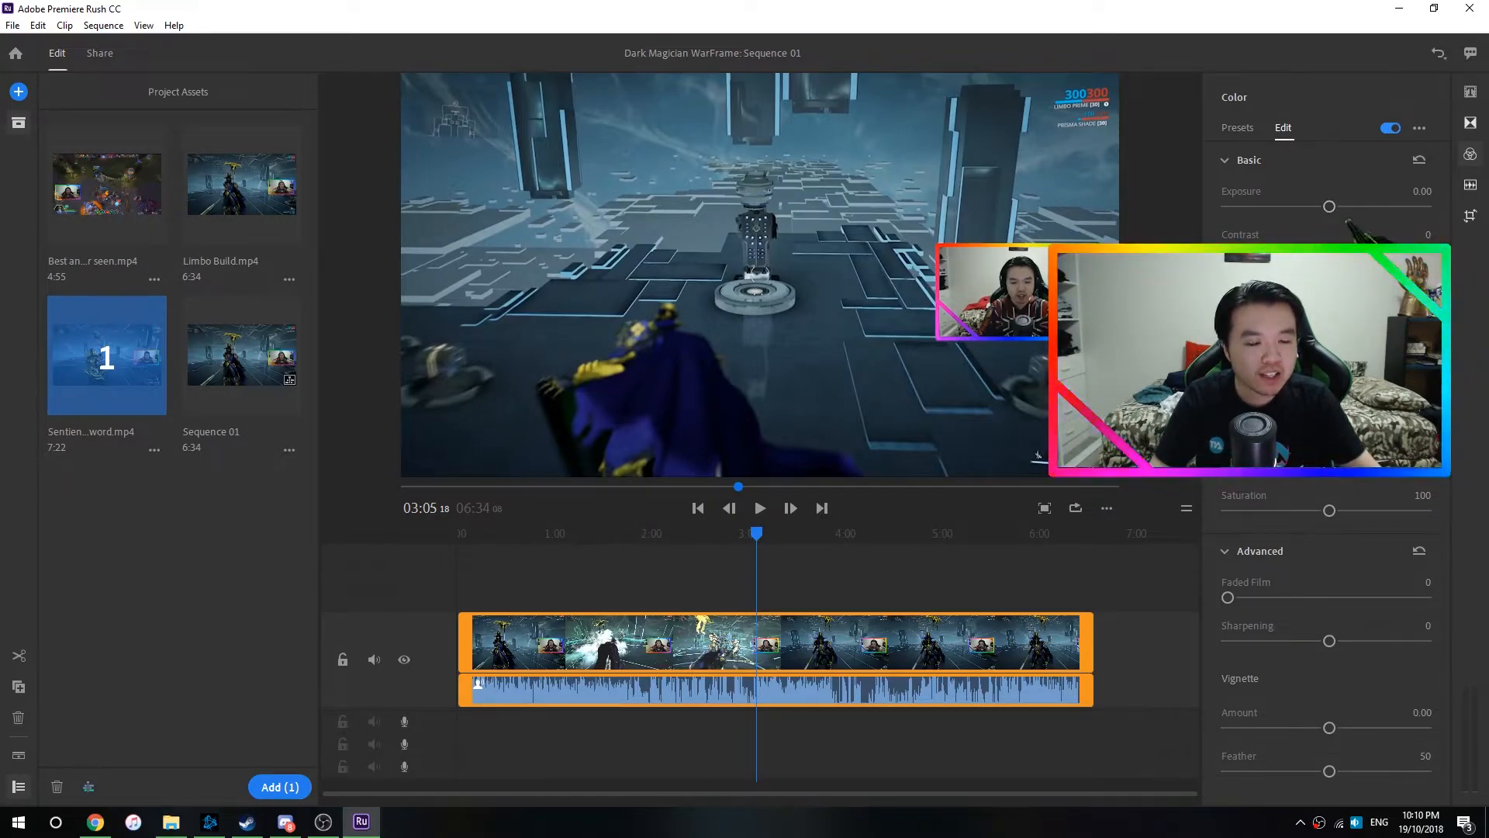
{"action": "mouse_move", "coordinate": [1329, 206]}
{"action": "left_mouse_down"}
{"action": "mouse_move", "coordinate": [1386, 206]}
{"action": "mouse_move", "coordinate": [1336, 207]}
{"action": "left_mouse_up"}
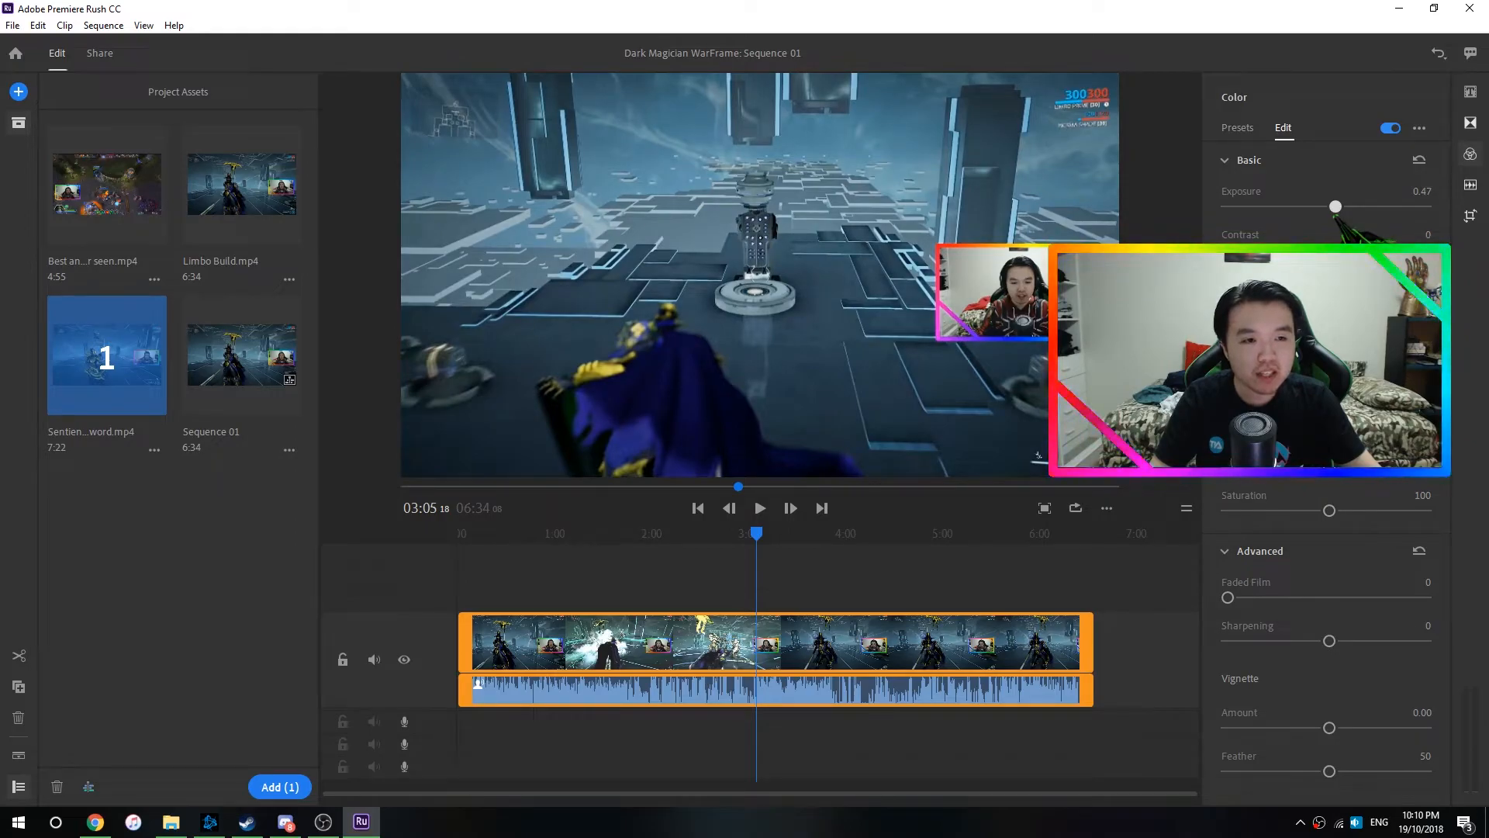
{"action": "double_click", "coordinate": [1334, 206]}
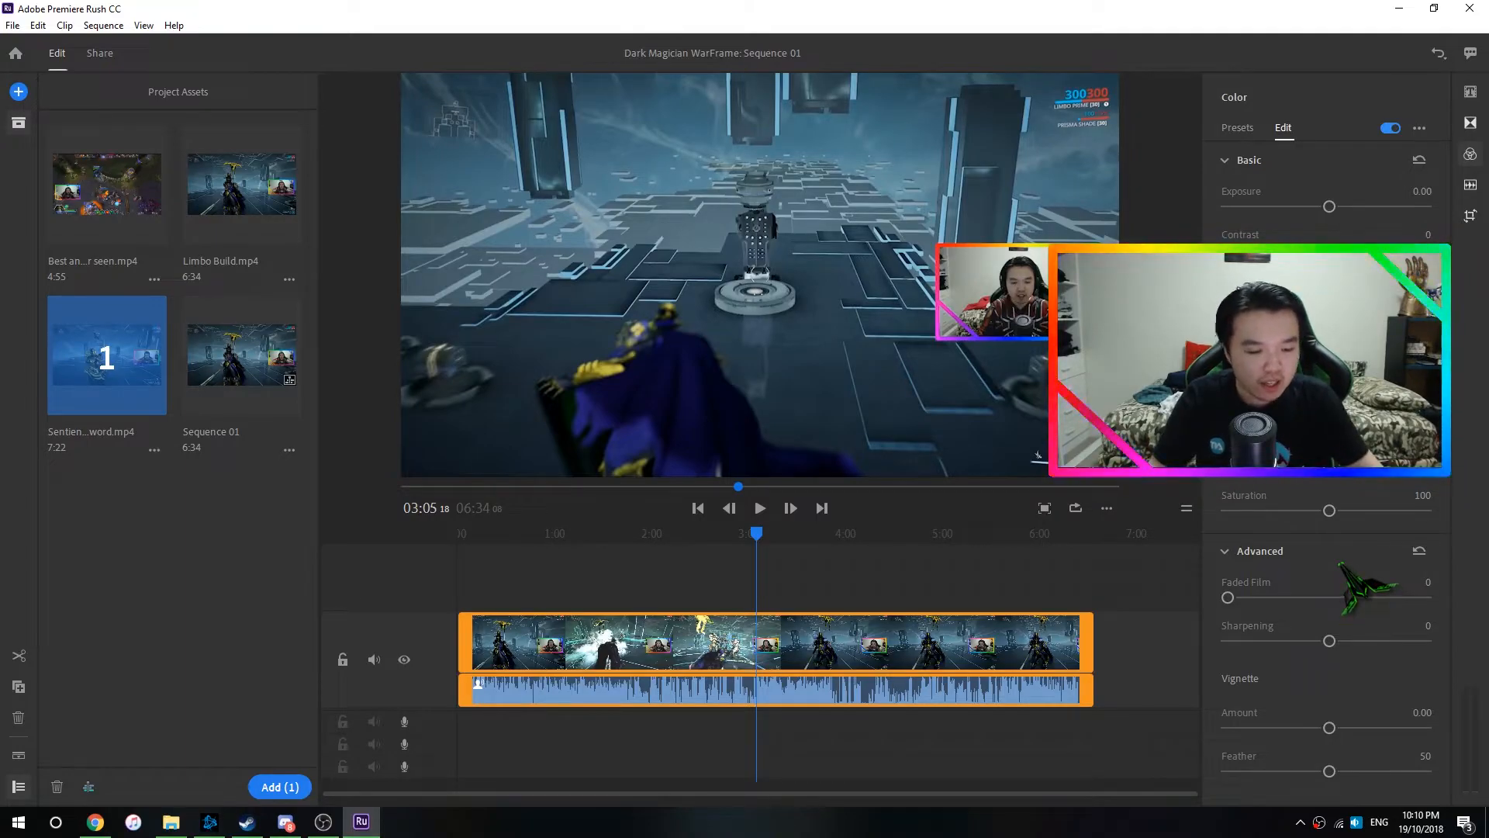
- Blur the clip by lowering its sharpening to -100
{"action": "mouse_move", "coordinate": [1227, 597]}
{"action": "left_mouse_down"}
{"action": "mouse_move", "coordinate": [1422, 598]}
{"action": "mouse_move", "coordinate": [1225, 598]}
{"action": "left_mouse_up"}
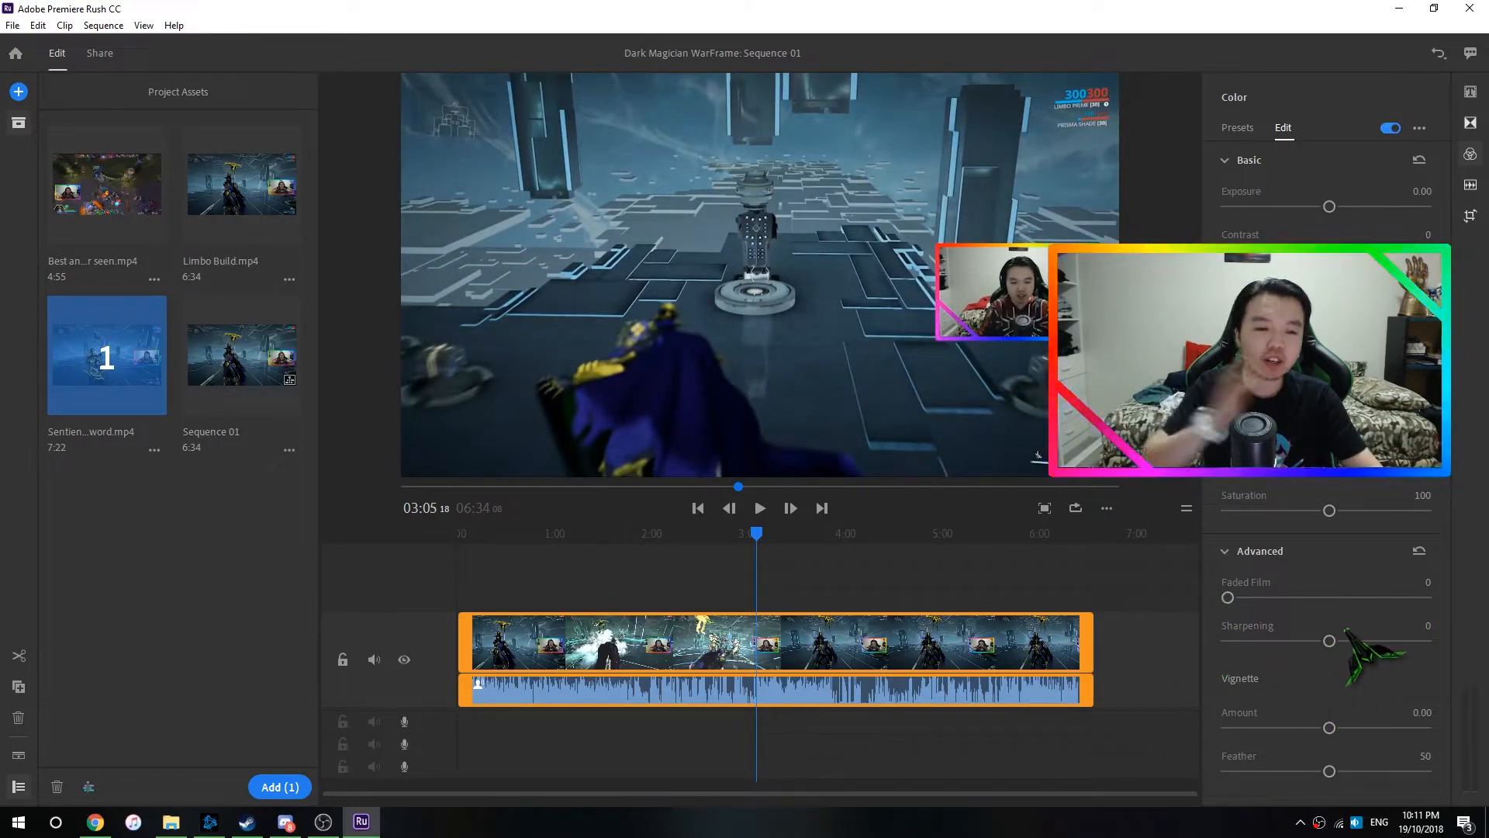
{"action": "left_click_drag", "start_coordinate": [1329, 641], "coordinate": [1198, 651]}
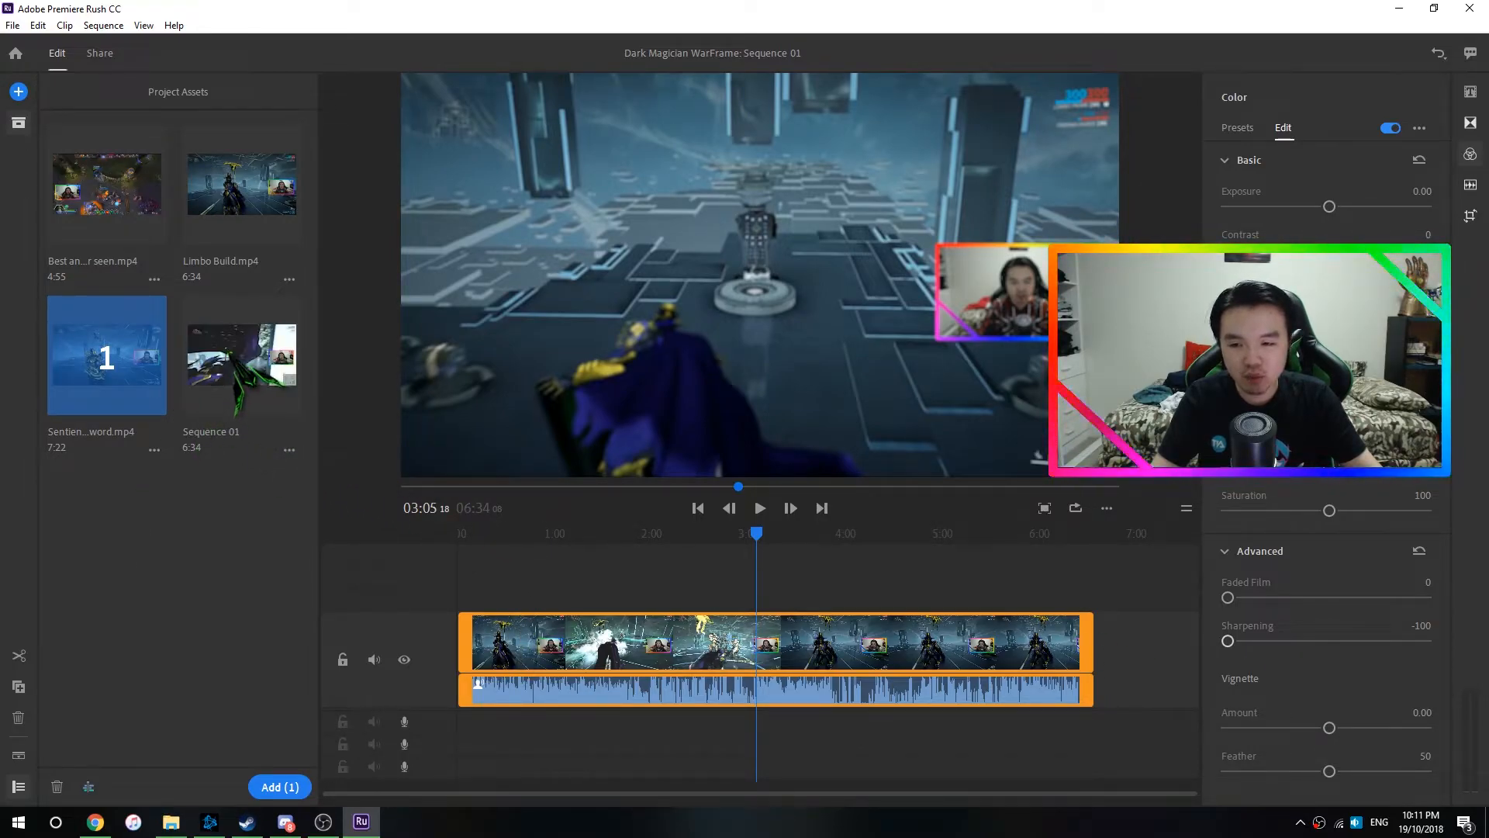
- Clear the asset selection and place the playhead at 00:05 in the sequence
{"action": "left_click", "coordinate": [230, 355]}
{"action": "left_click_drag", "start_coordinate": [233, 380], "coordinate": [556, 679]}
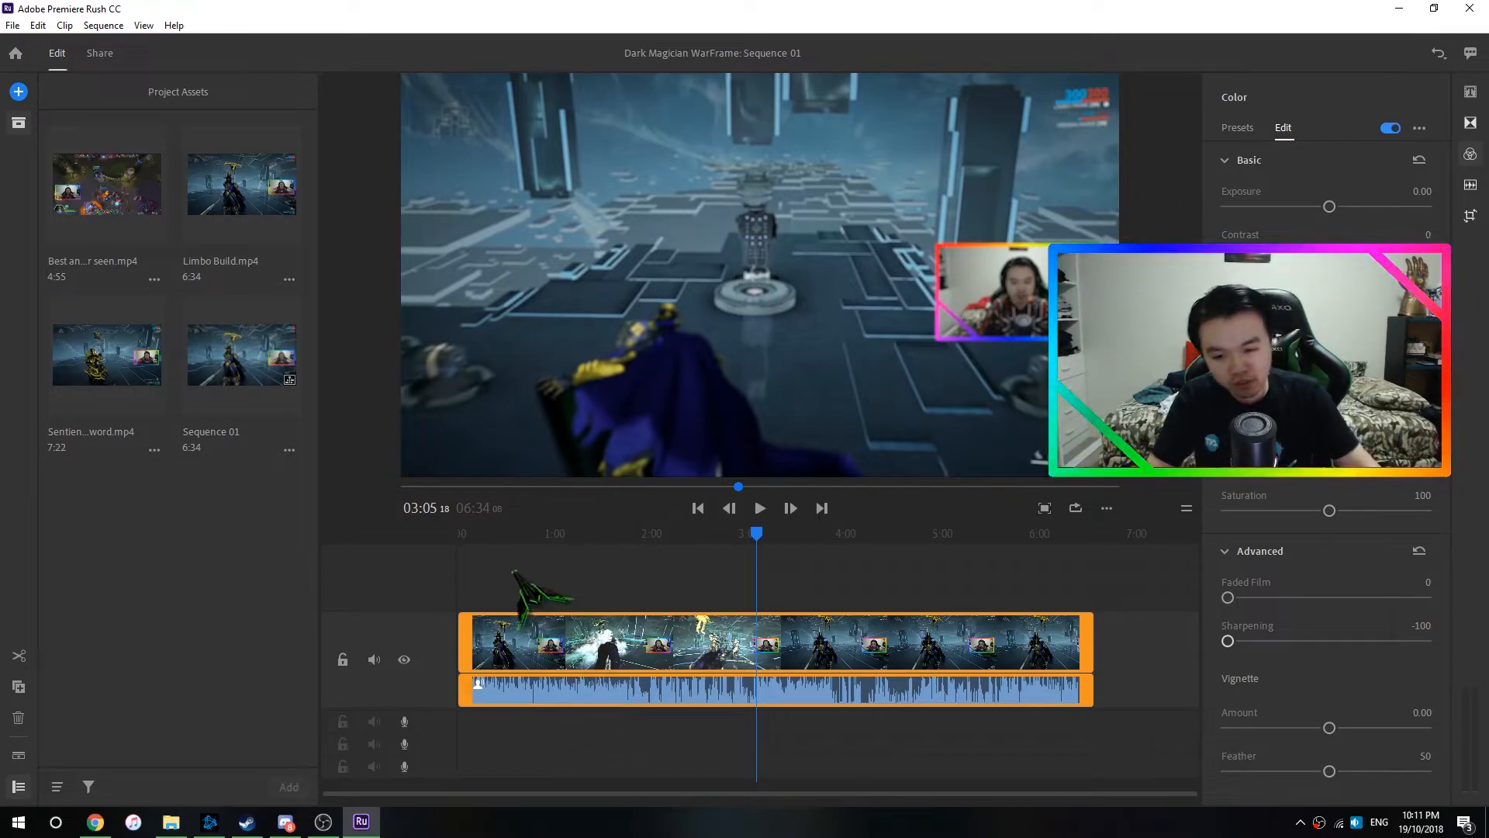
{"action": "left_click", "coordinate": [504, 547]}
{"action": "left_click_drag", "start_coordinate": [507, 543], "coordinate": [460, 543]}
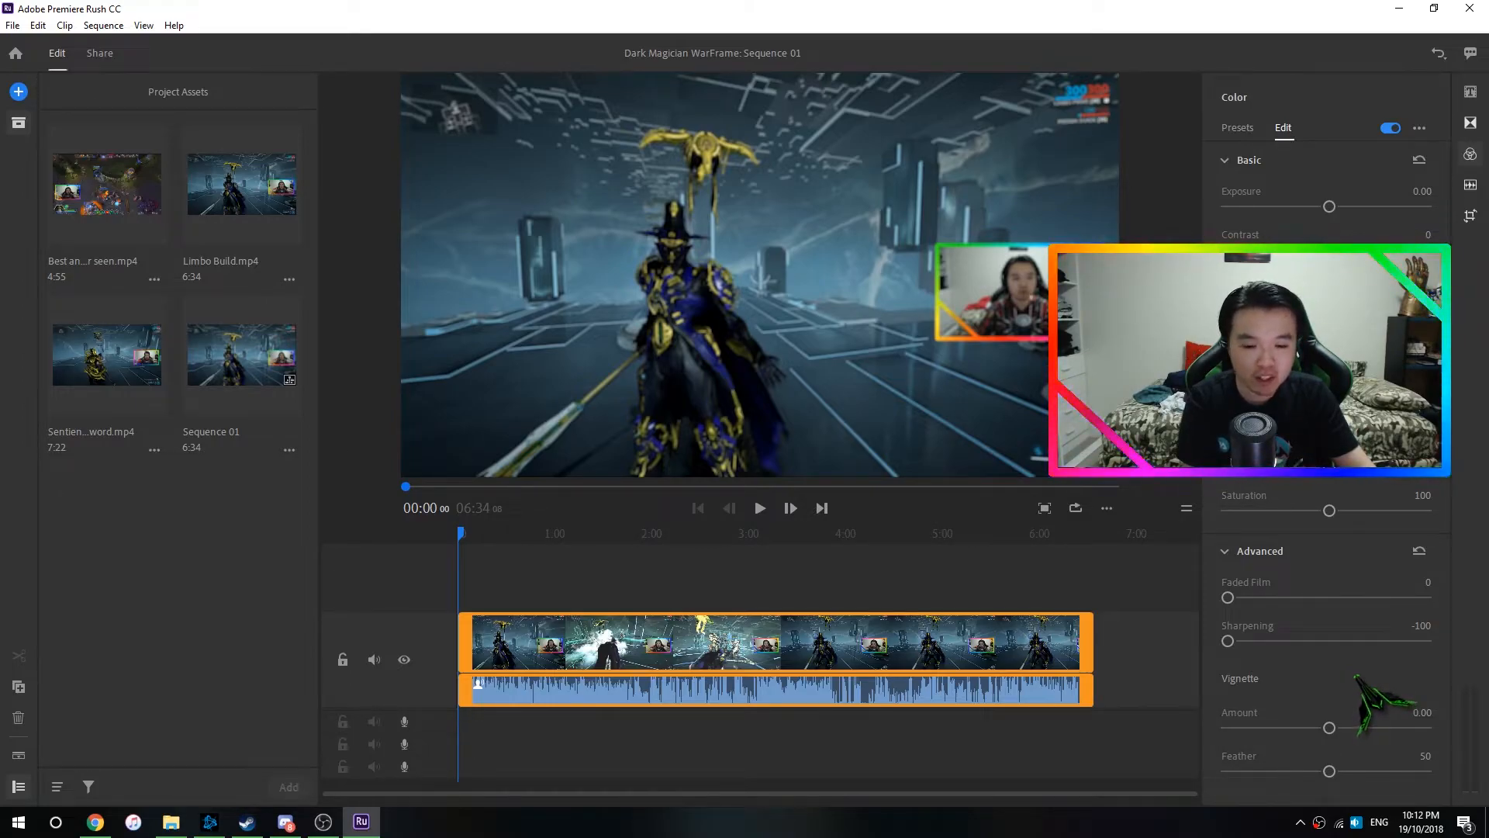
{"action": "left_click", "coordinate": [472, 535]}
{"action": "left_click_drag", "start_coordinate": [473, 540], "coordinate": [467, 536]}
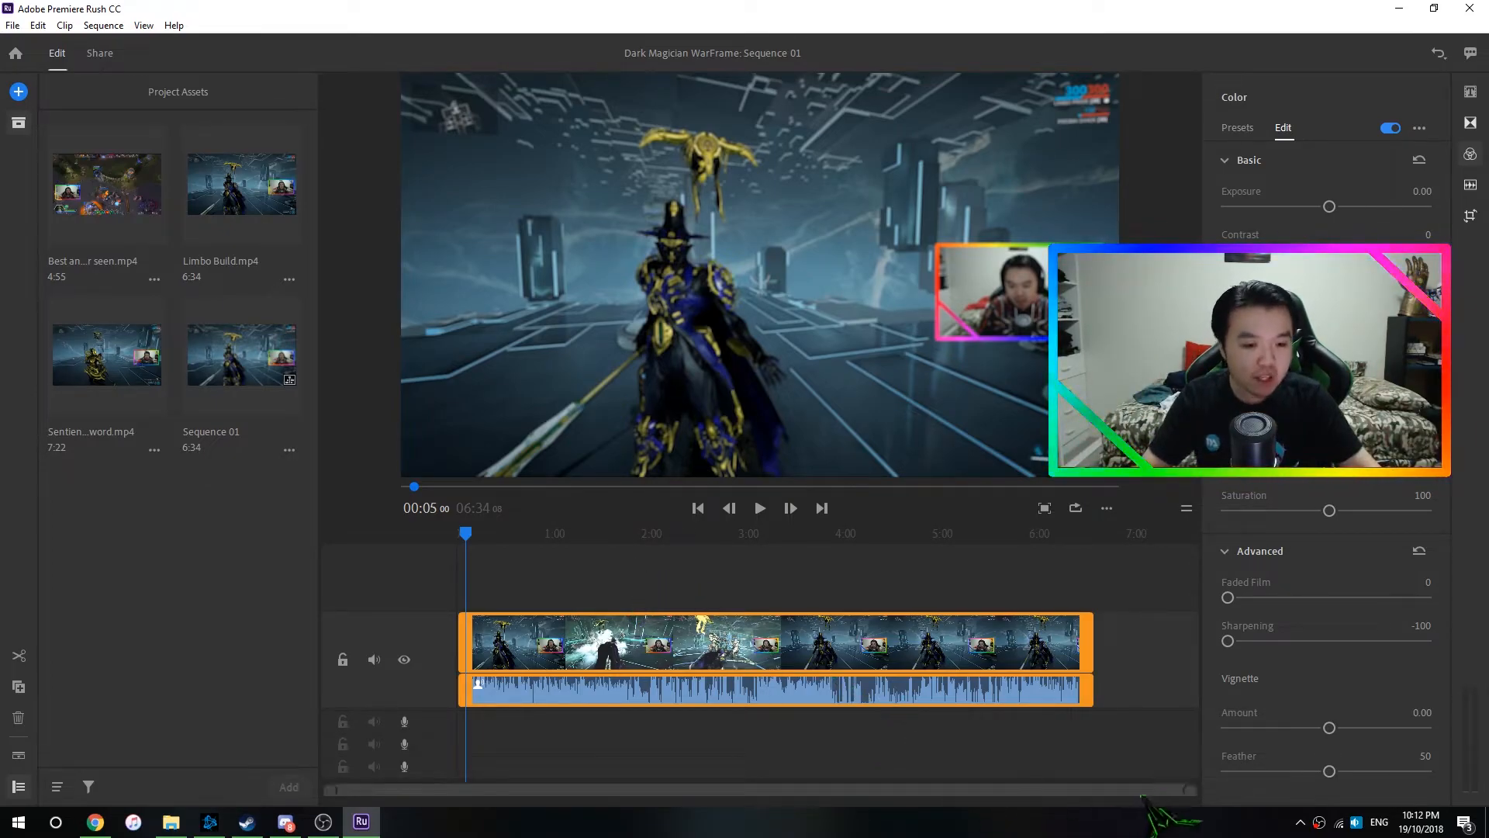
{"action": "left_click_drag", "start_coordinate": [1192, 791], "coordinate": [523, 790]}
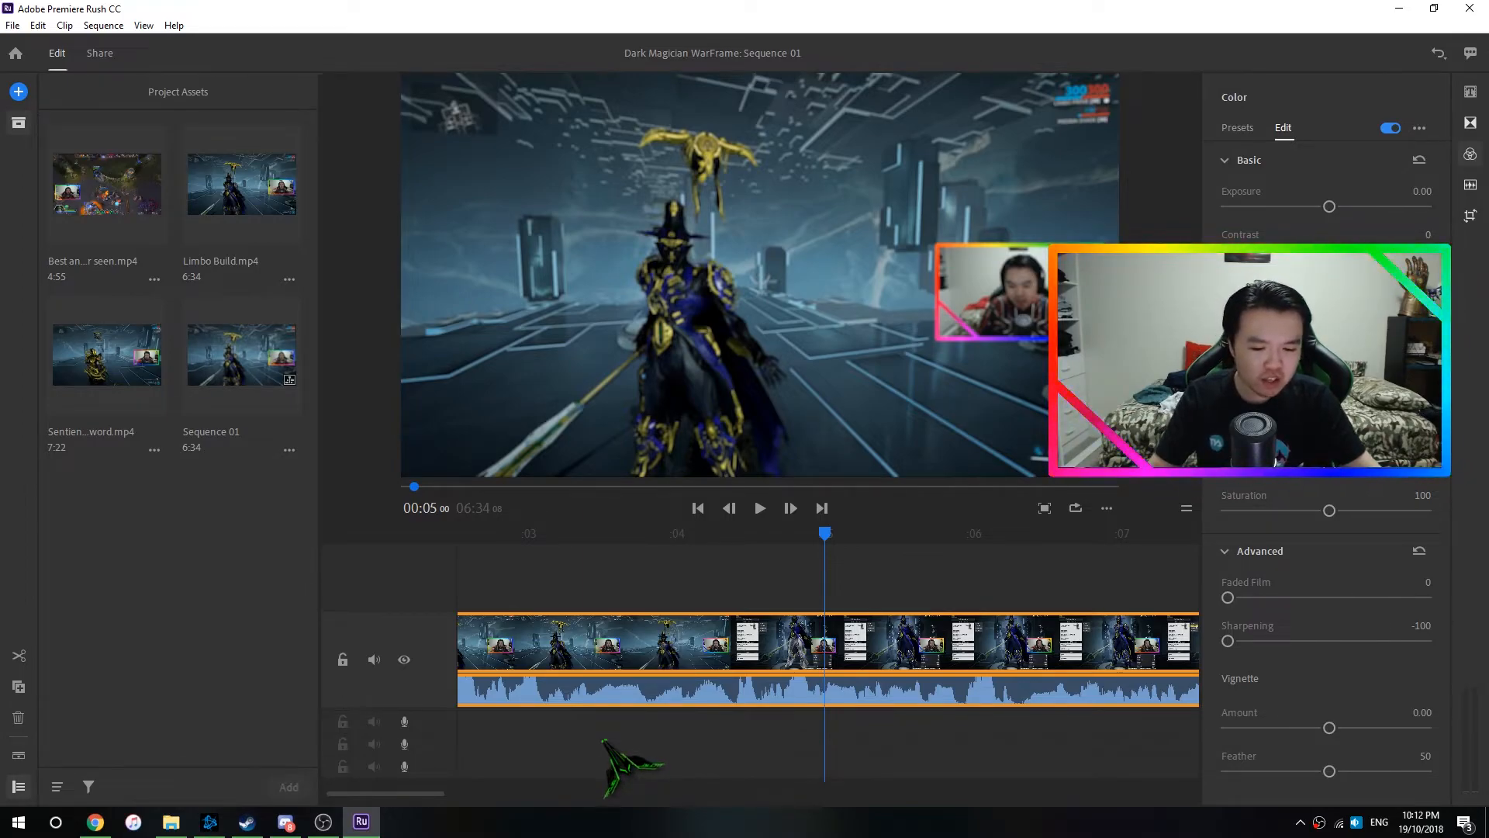
- Enable pre-rendering of sequences for playback in the preferences and apply the change
{"action": "left_click", "coordinate": [139, 28]}
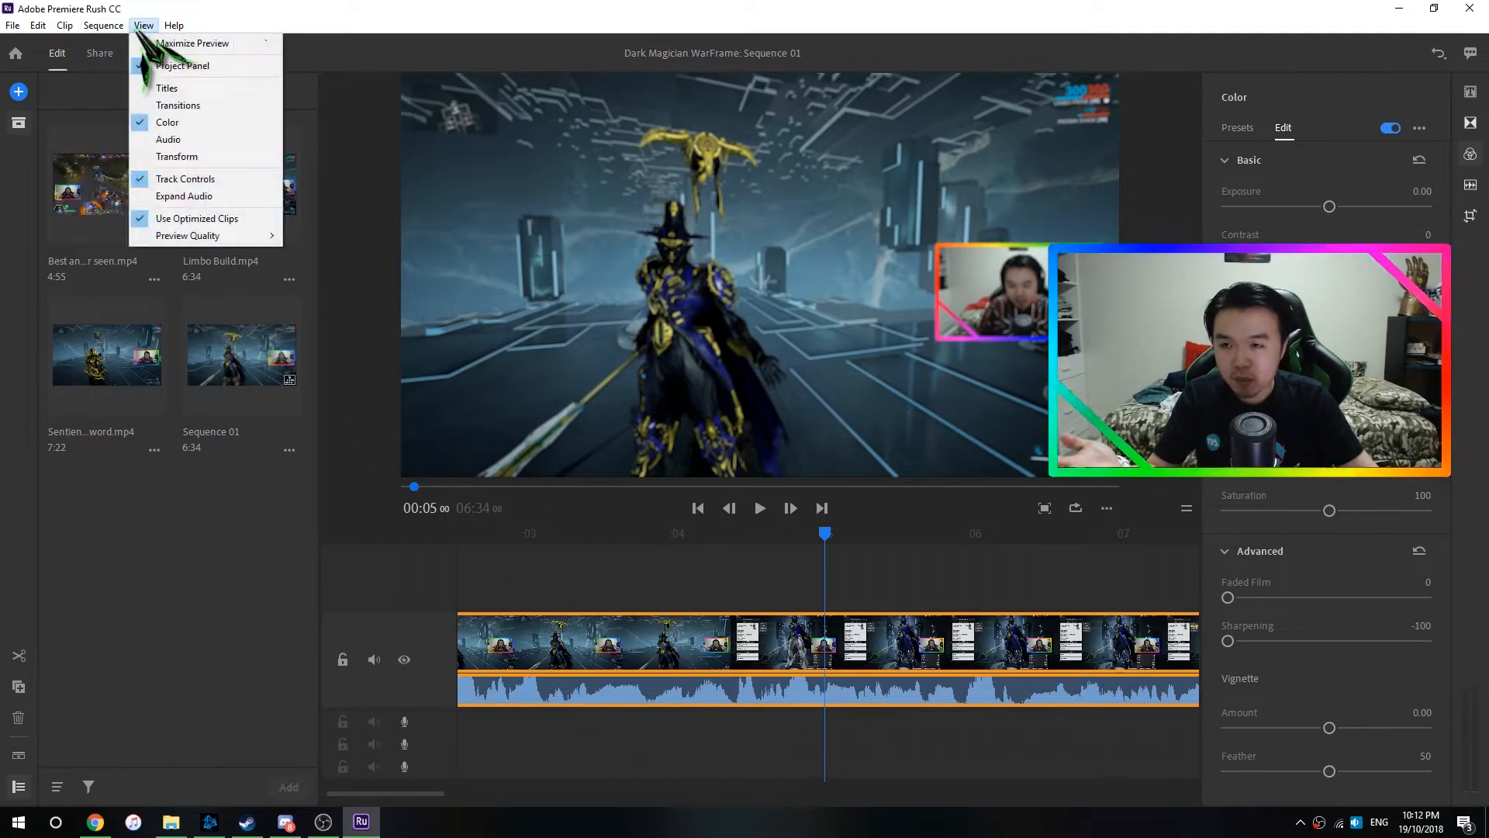
{"action": "mouse_move", "coordinate": [35, 27]}
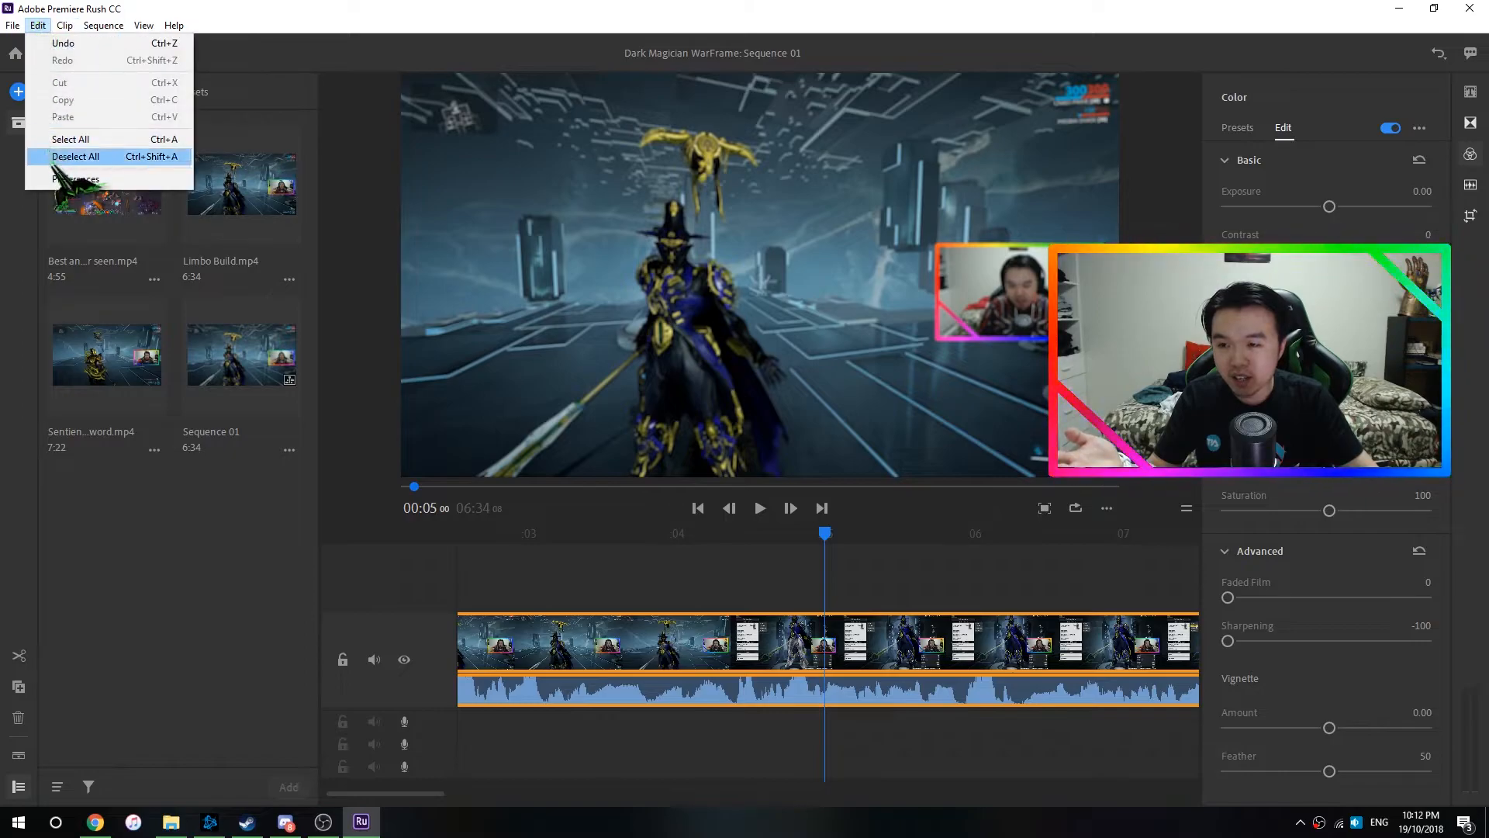
{"action": "left_click", "coordinate": [70, 178]}
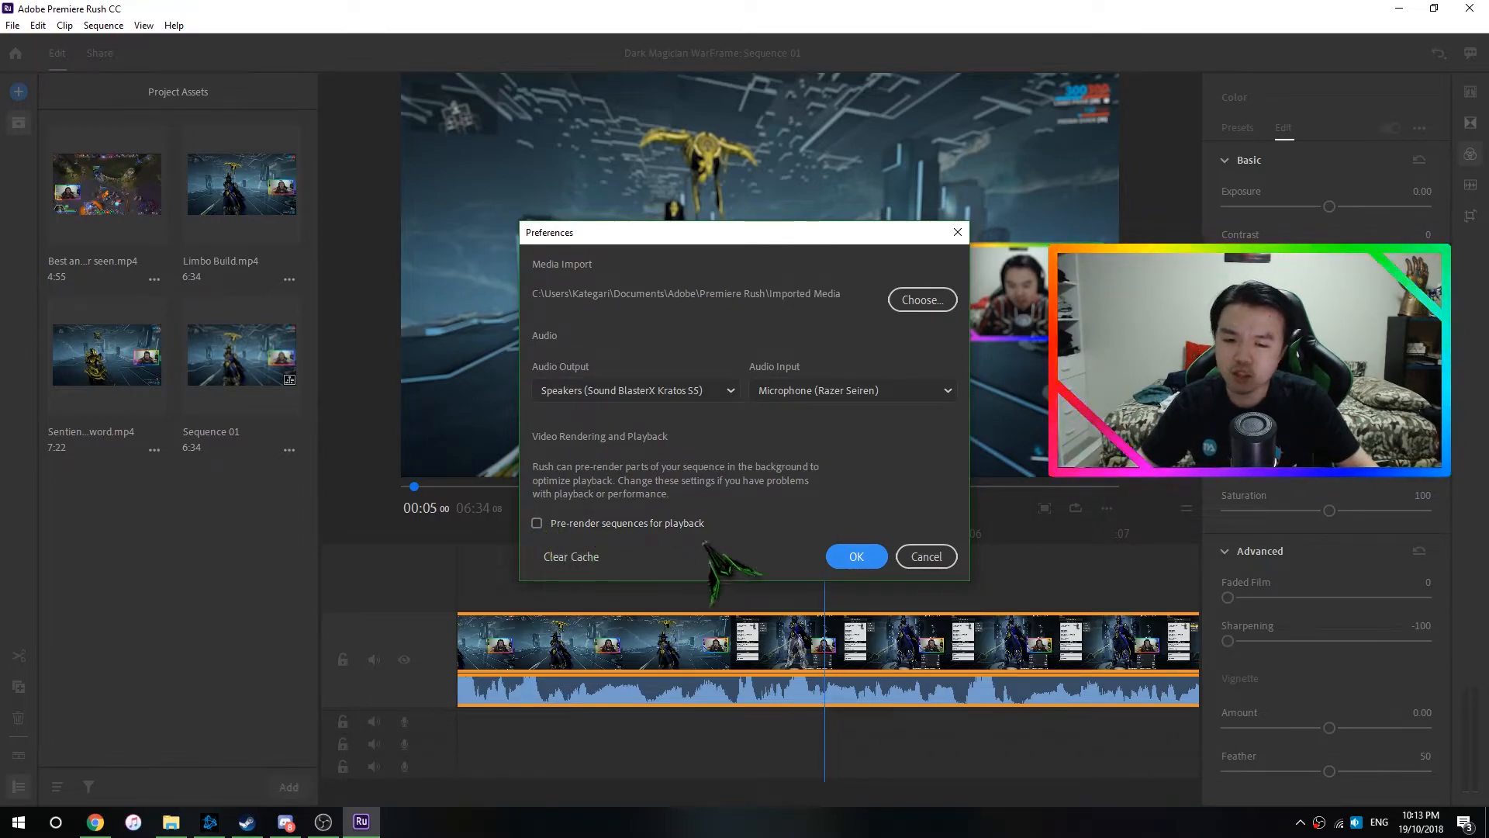
{"action": "left_click", "coordinate": [537, 523]}
{"action": "left_click", "coordinate": [854, 555]}
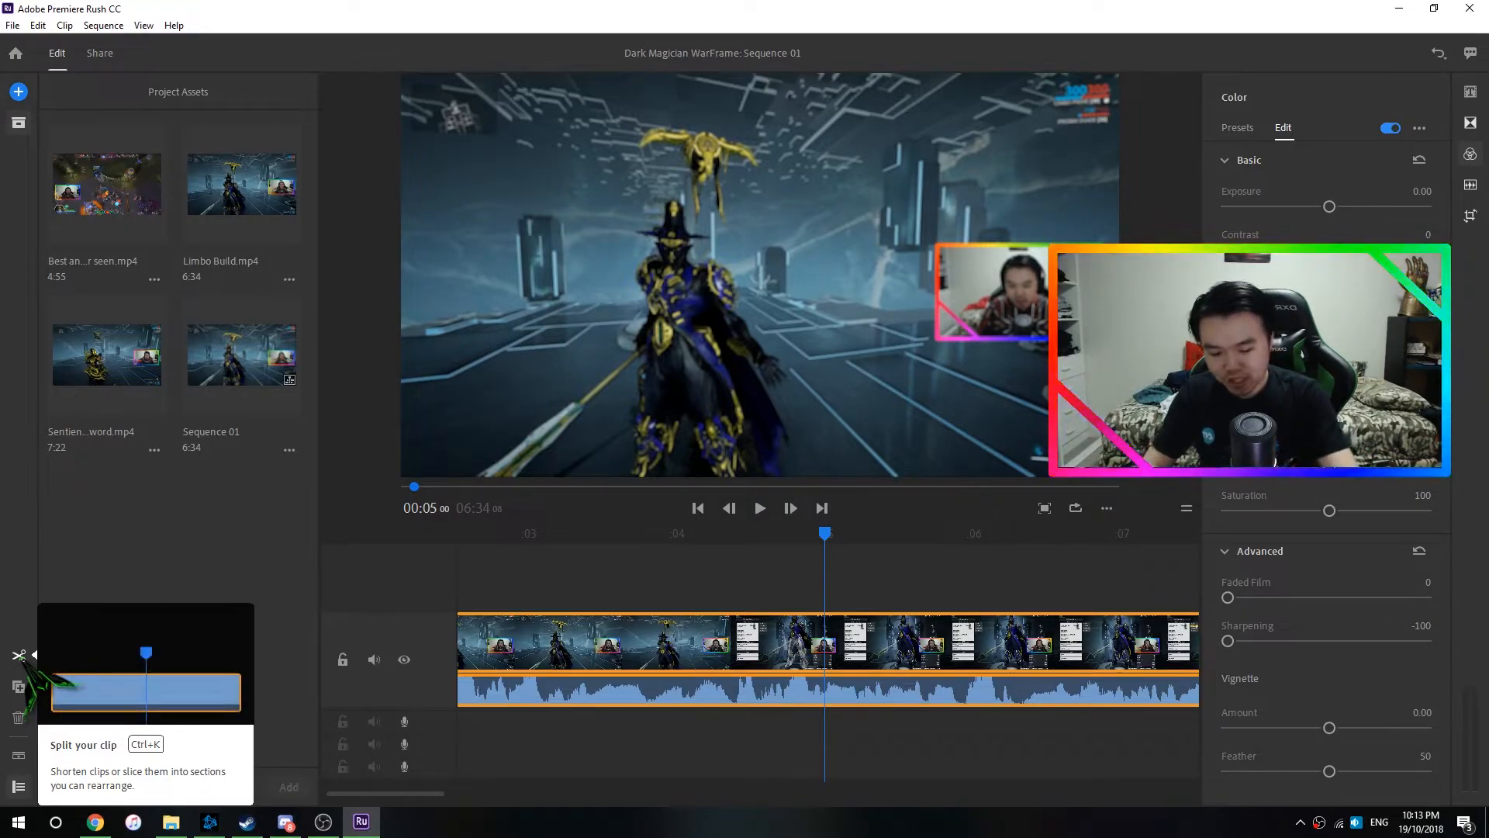
- Split the clip at 00:05 on the timeline
{"action": "left_click", "coordinate": [802, 636]}
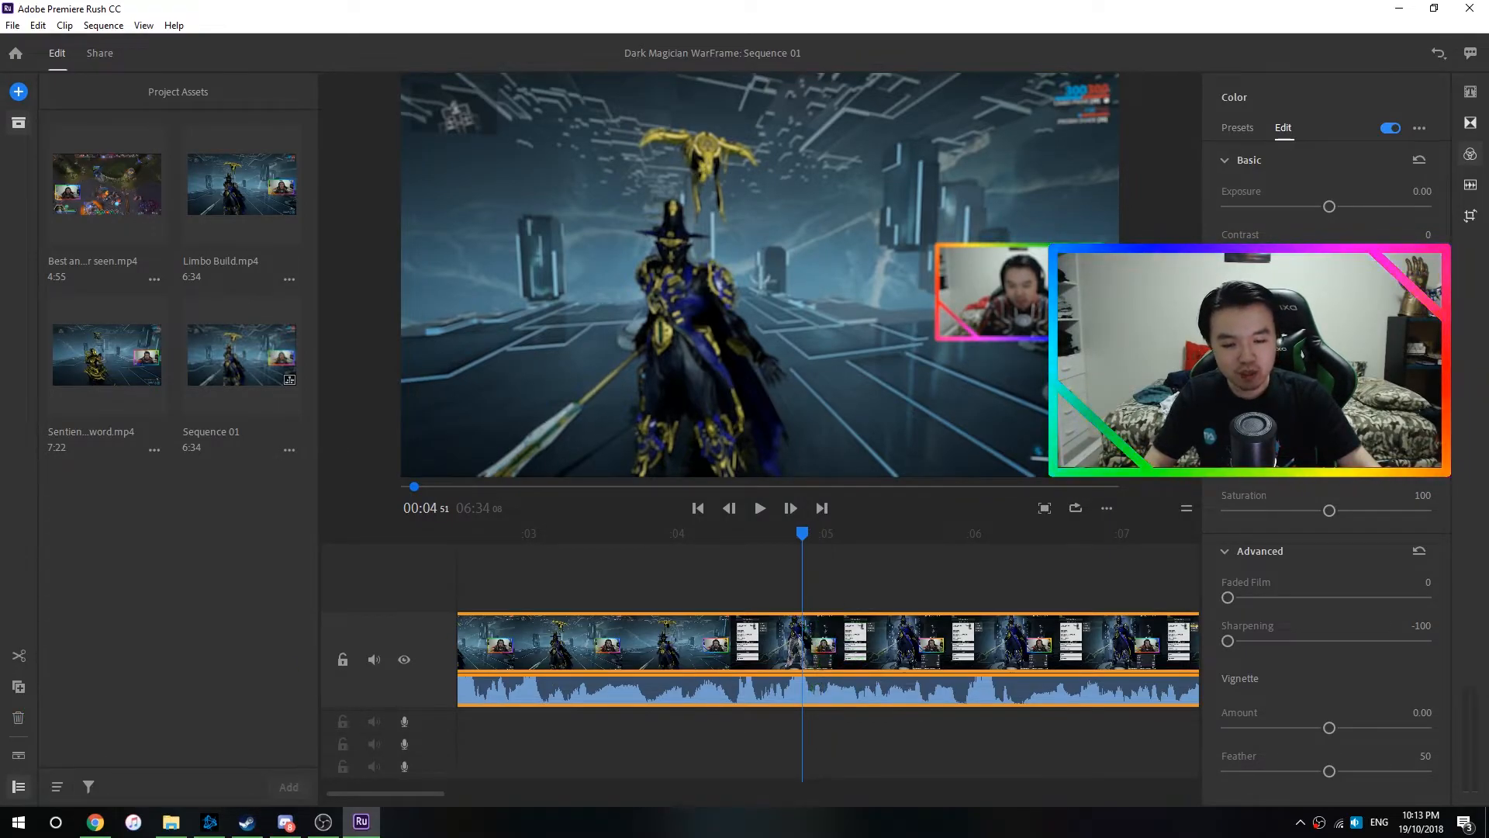
{"action": "key", "text": "Right"}
{"action": "key", "text": "Right"}
{"action": "key", "text": "Right"}
{"action": "key", "text": "Right"}
{"action": "key", "text": "Right"}
{"action": "key", "text": "Right"}
{"action": "key", "text": "Right"}
{"action": "key", "text": "Right"}
{"action": "key", "text": "Right"}
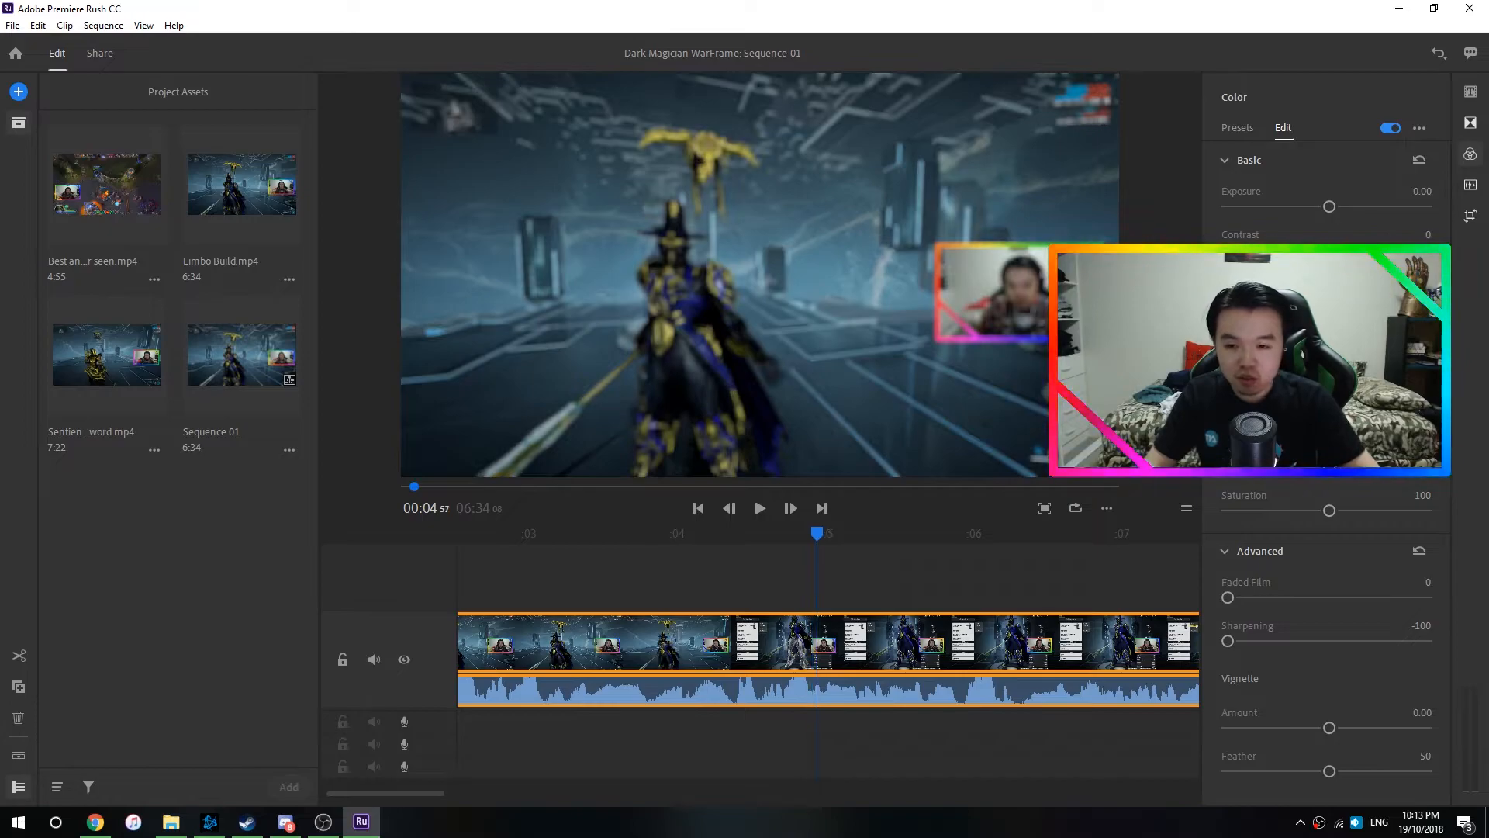
{"action": "key", "text": "ctrl+k"}
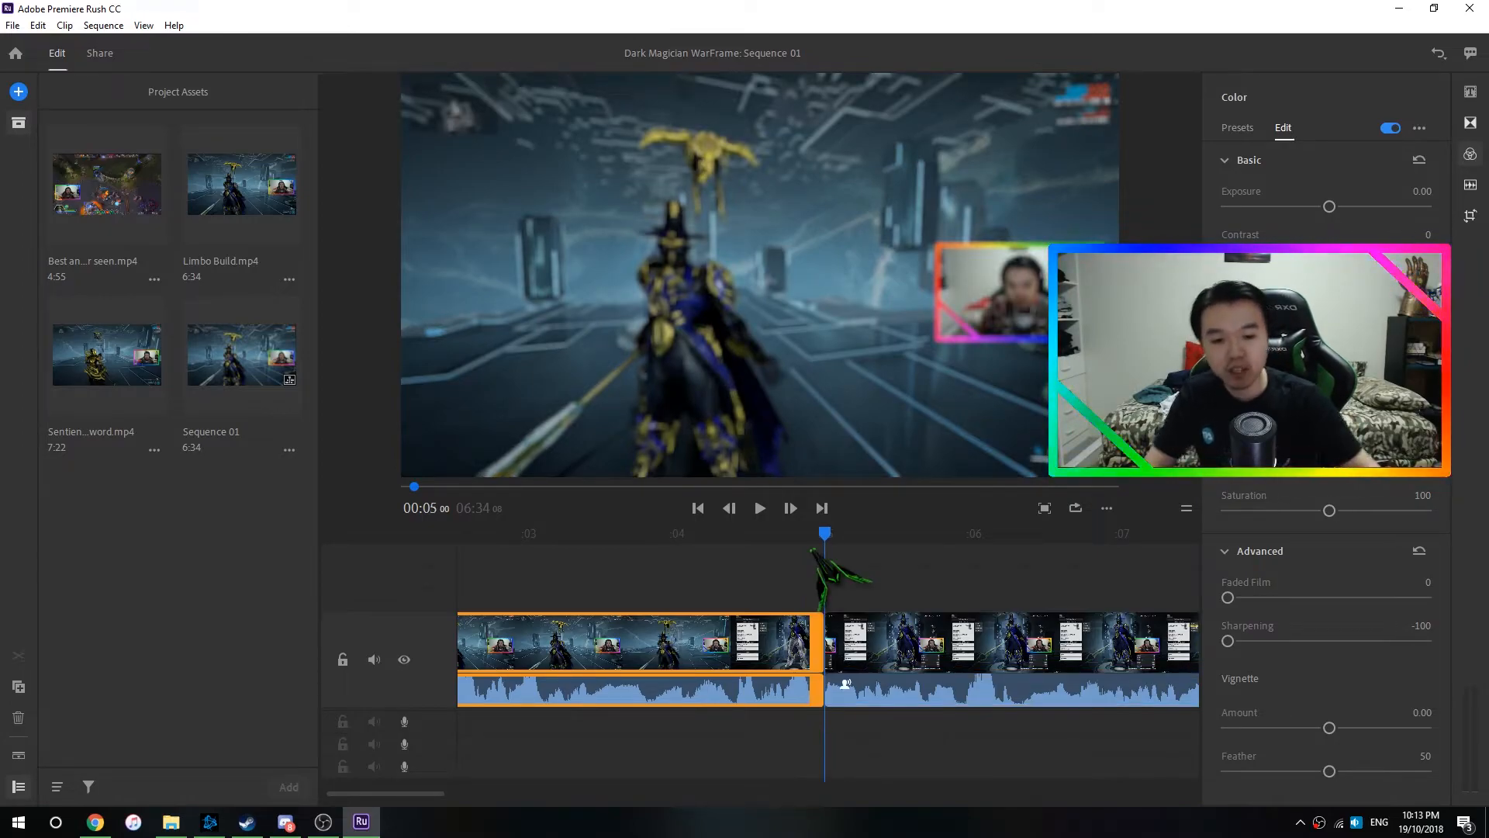
- Set the sharpening of the clip section after the cut to 0
{"action": "left_click", "coordinate": [866, 643]}
{"action": "left_click", "coordinate": [1419, 625]}
{"action": "type", "text": "0"}
{"action": "key", "text": "Return"}
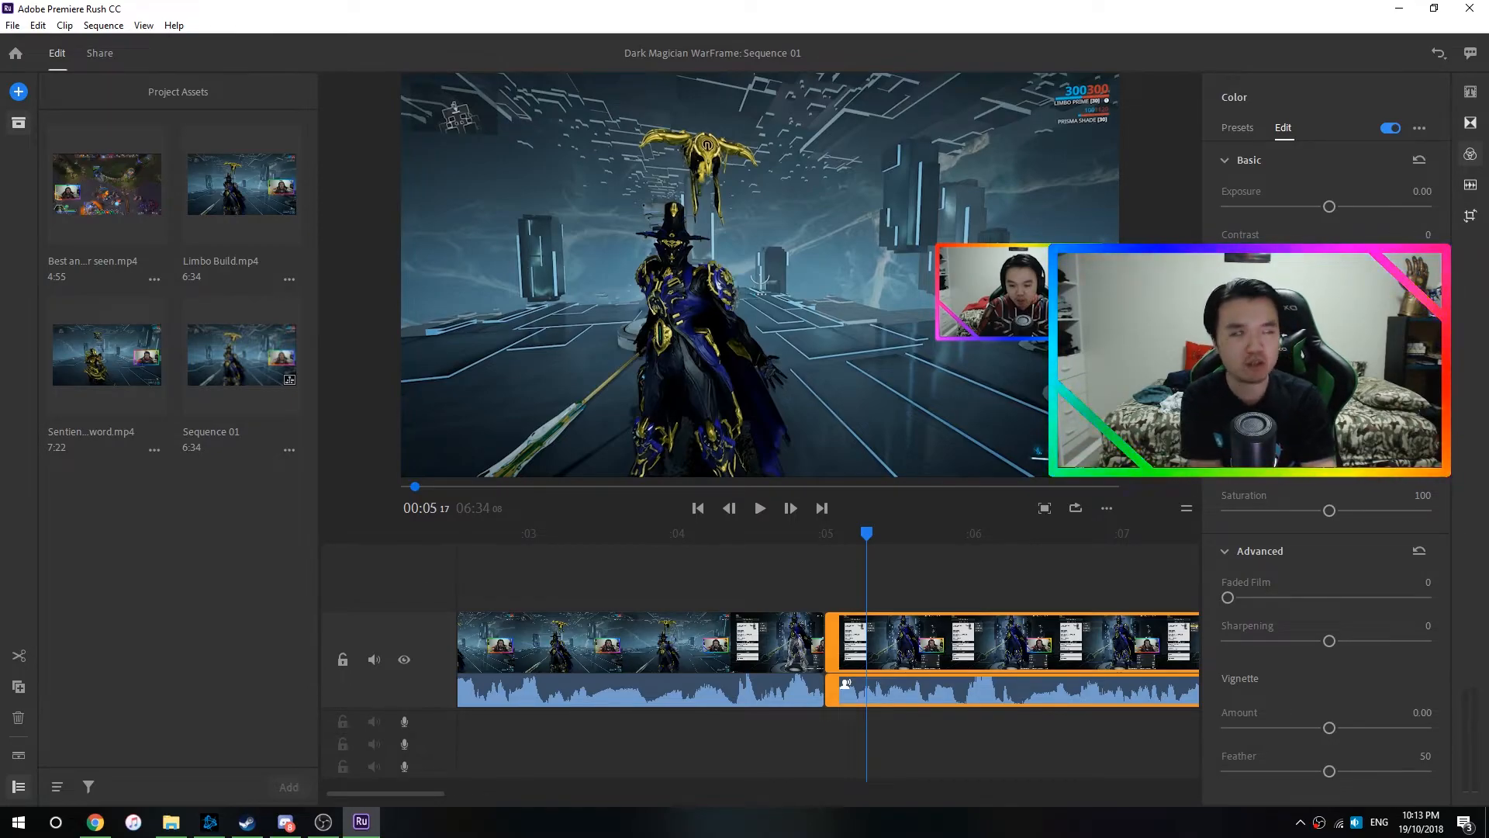
- Add a Cross Dissolve transition at the cut between the two clip sections and scrub across it
{"action": "mouse_move", "coordinate": [872, 289]}
{"action": "left_mouse_down"}
{"action": "mouse_move", "coordinate": [831, 377]}
{"action": "mouse_move", "coordinate": [900, 347]}
{"action": "mouse_move", "coordinate": [866, 302]}
{"action": "mouse_move", "coordinate": [874, 286]}
{"action": "left_mouse_up"}
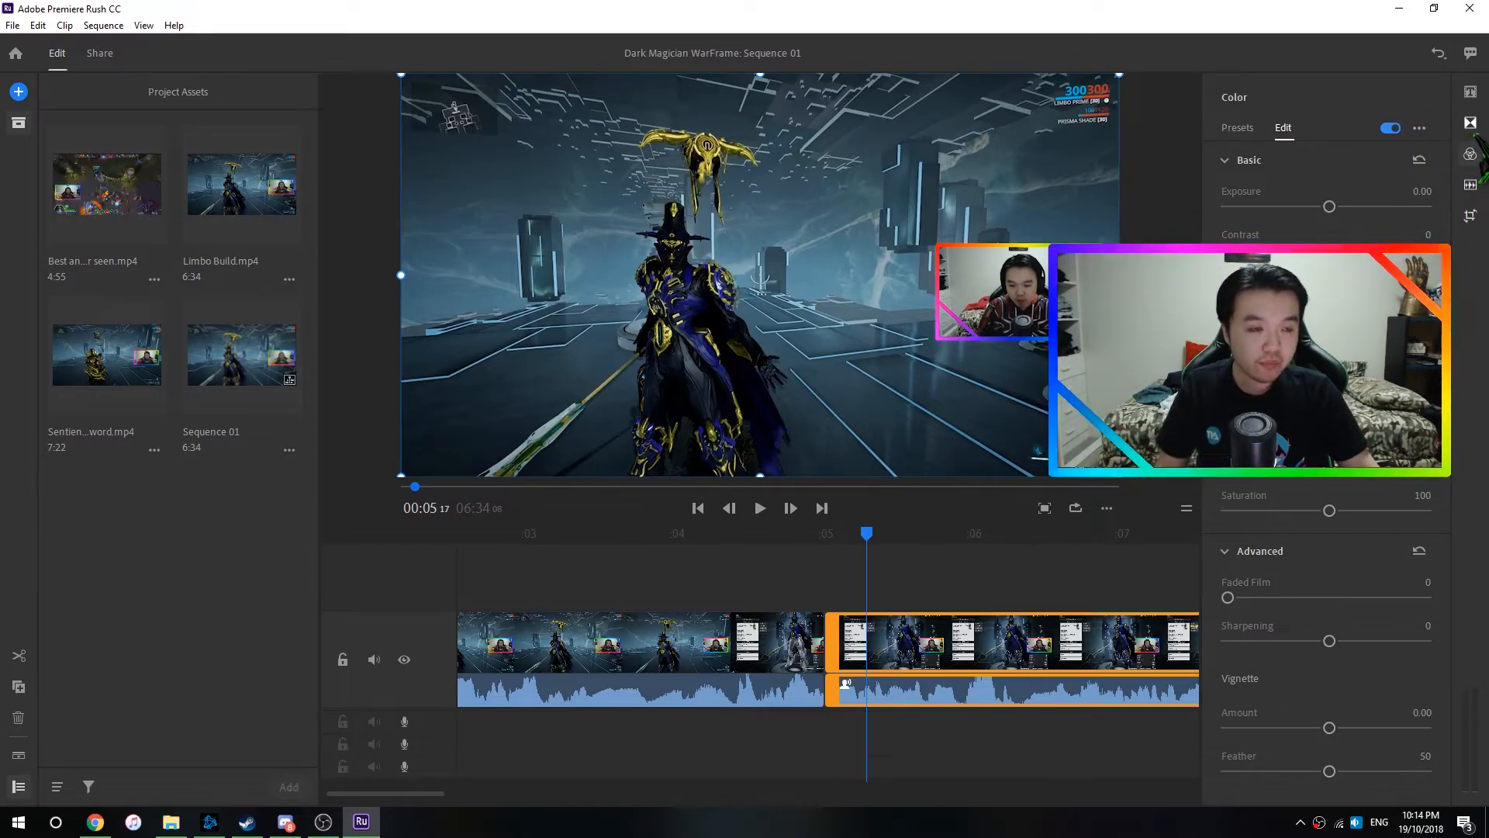
{"action": "left_click", "coordinate": [1469, 122]}
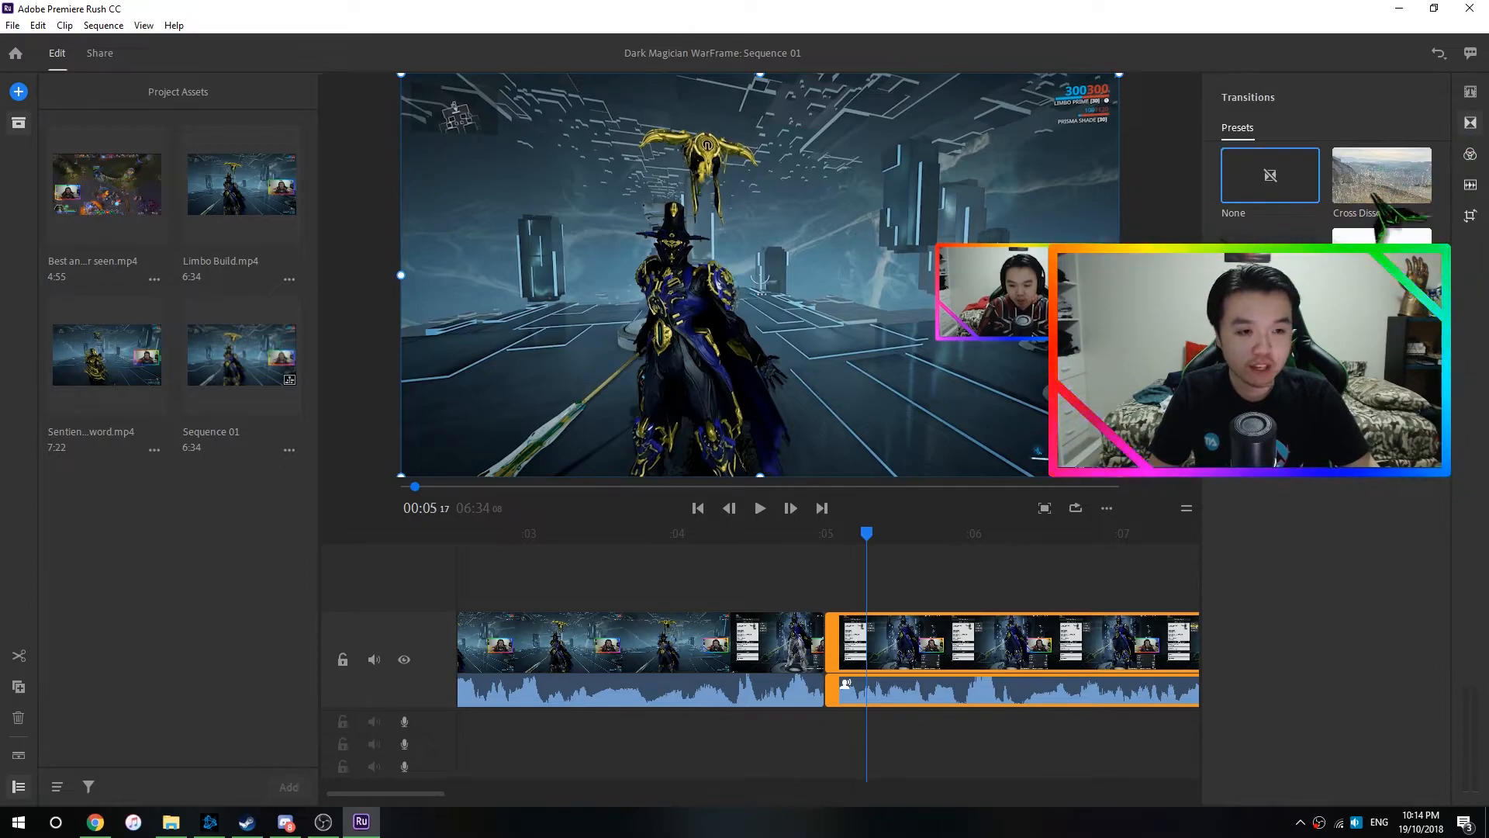
{"action": "left_click_drag", "start_coordinate": [1373, 188], "coordinate": [799, 643]}
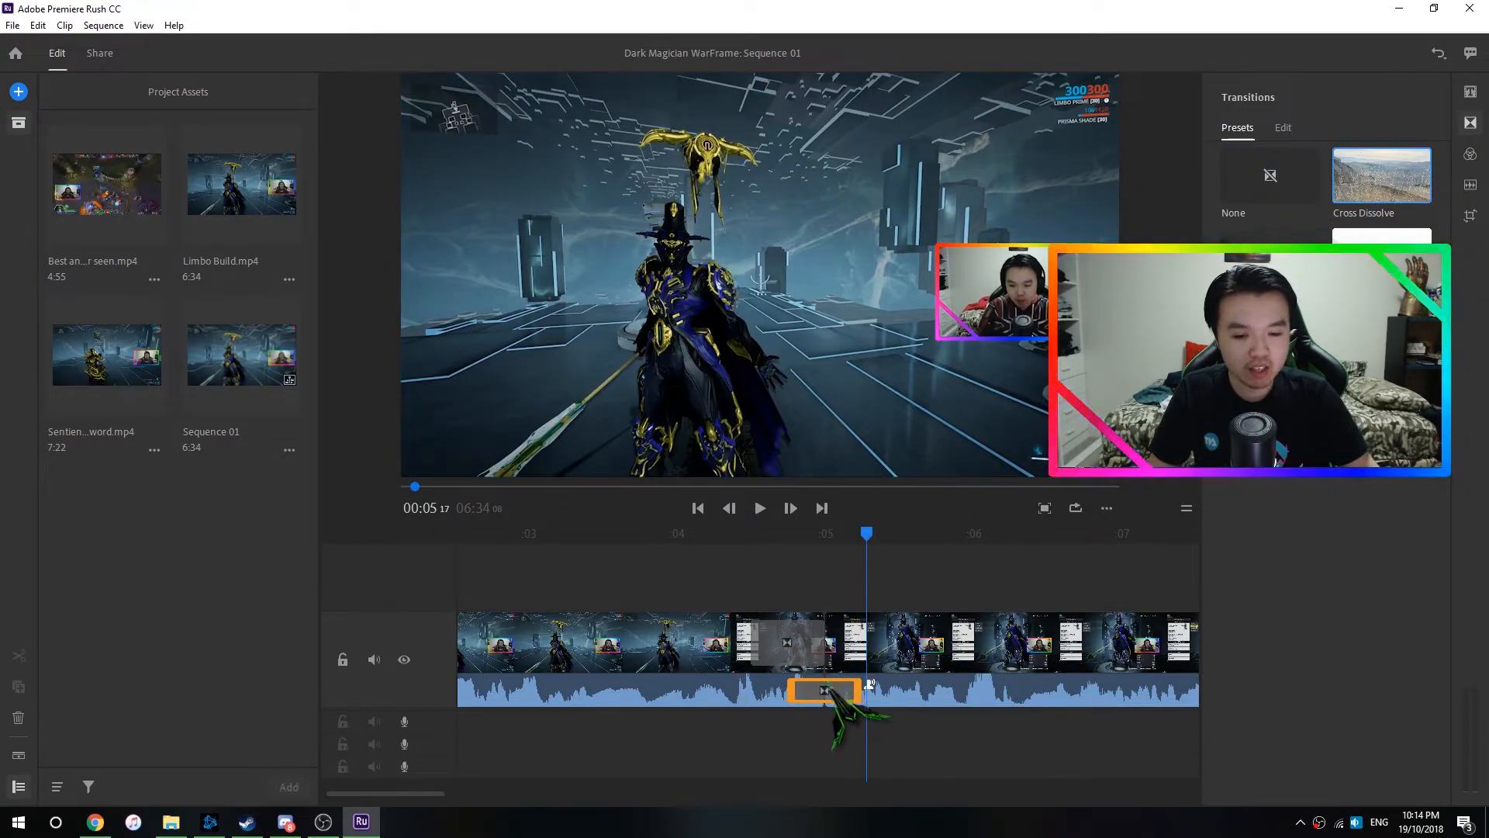
{"action": "left_click_drag", "start_coordinate": [829, 691], "coordinate": [787, 697]}
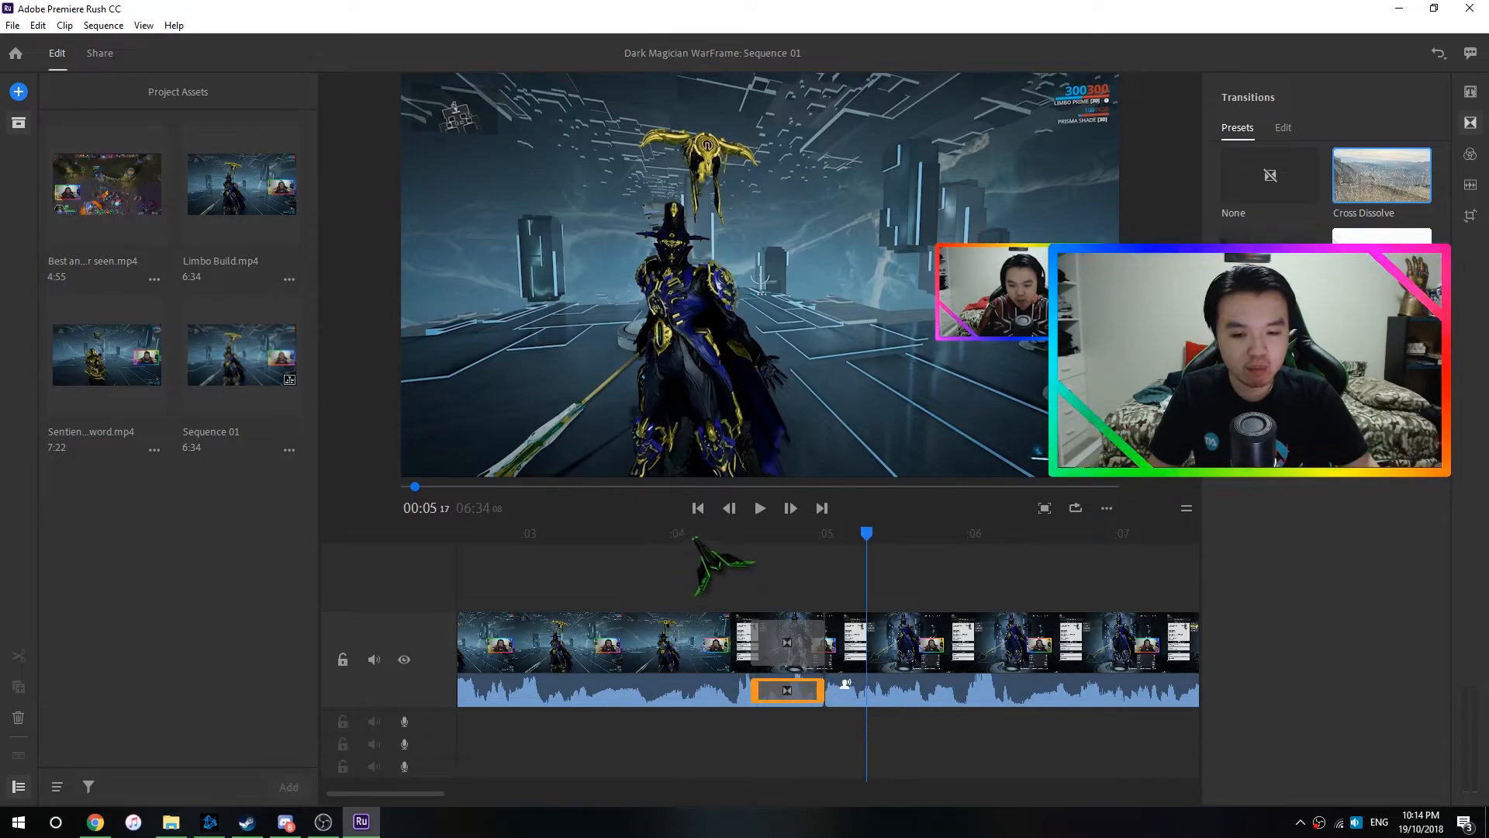
{"action": "left_click", "coordinate": [700, 533]}
{"action": "left_click_drag", "start_coordinate": [701, 543], "coordinate": [824, 543]}
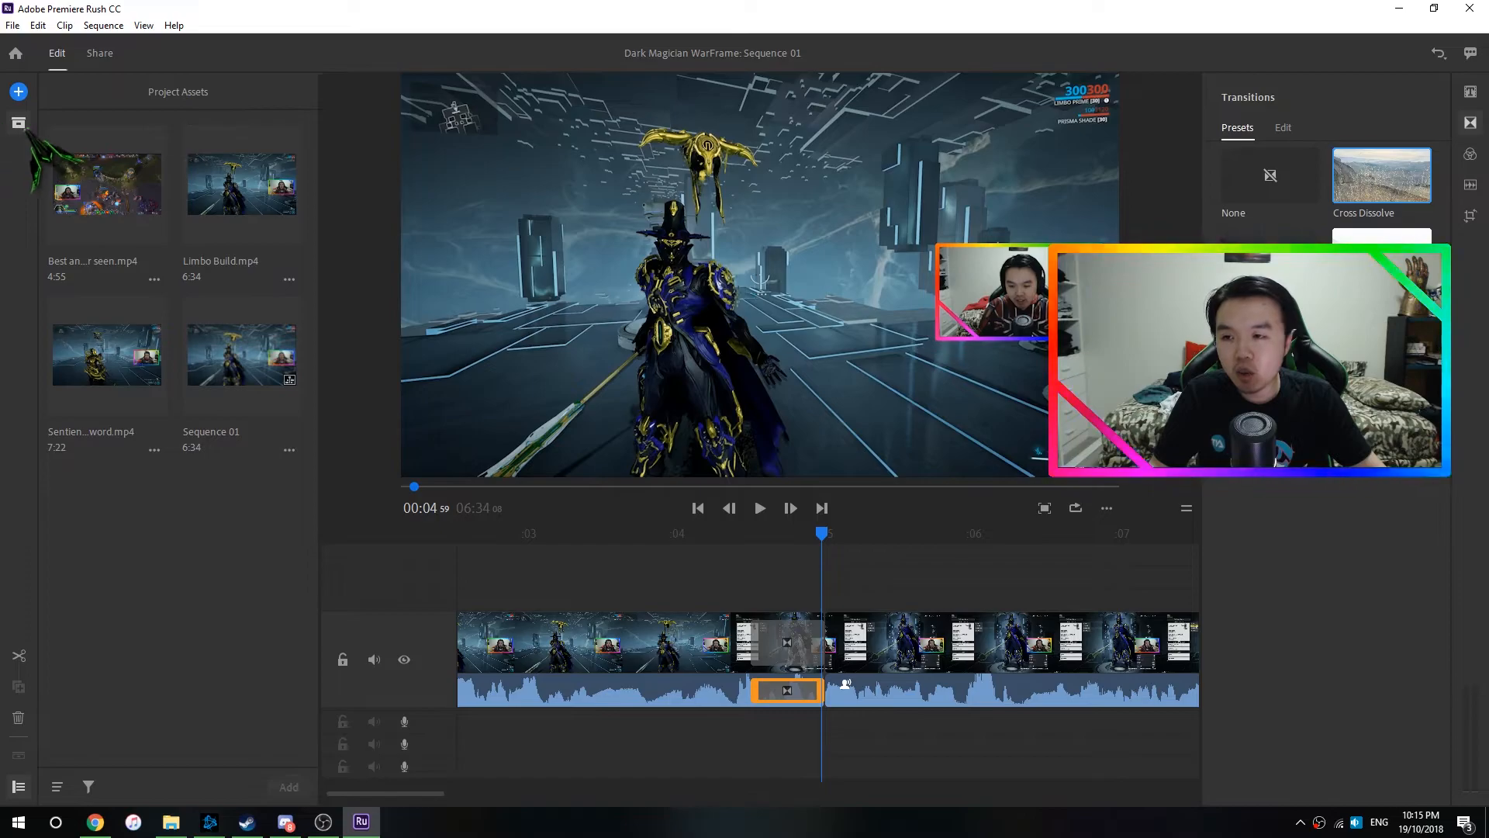
- Import the Perfect Elite Alert MP4 from the OBS Capture folder into the project assets
{"action": "key", "text": "super+Tab"}
{"action": "left_click", "coordinate": [1026, 330]}
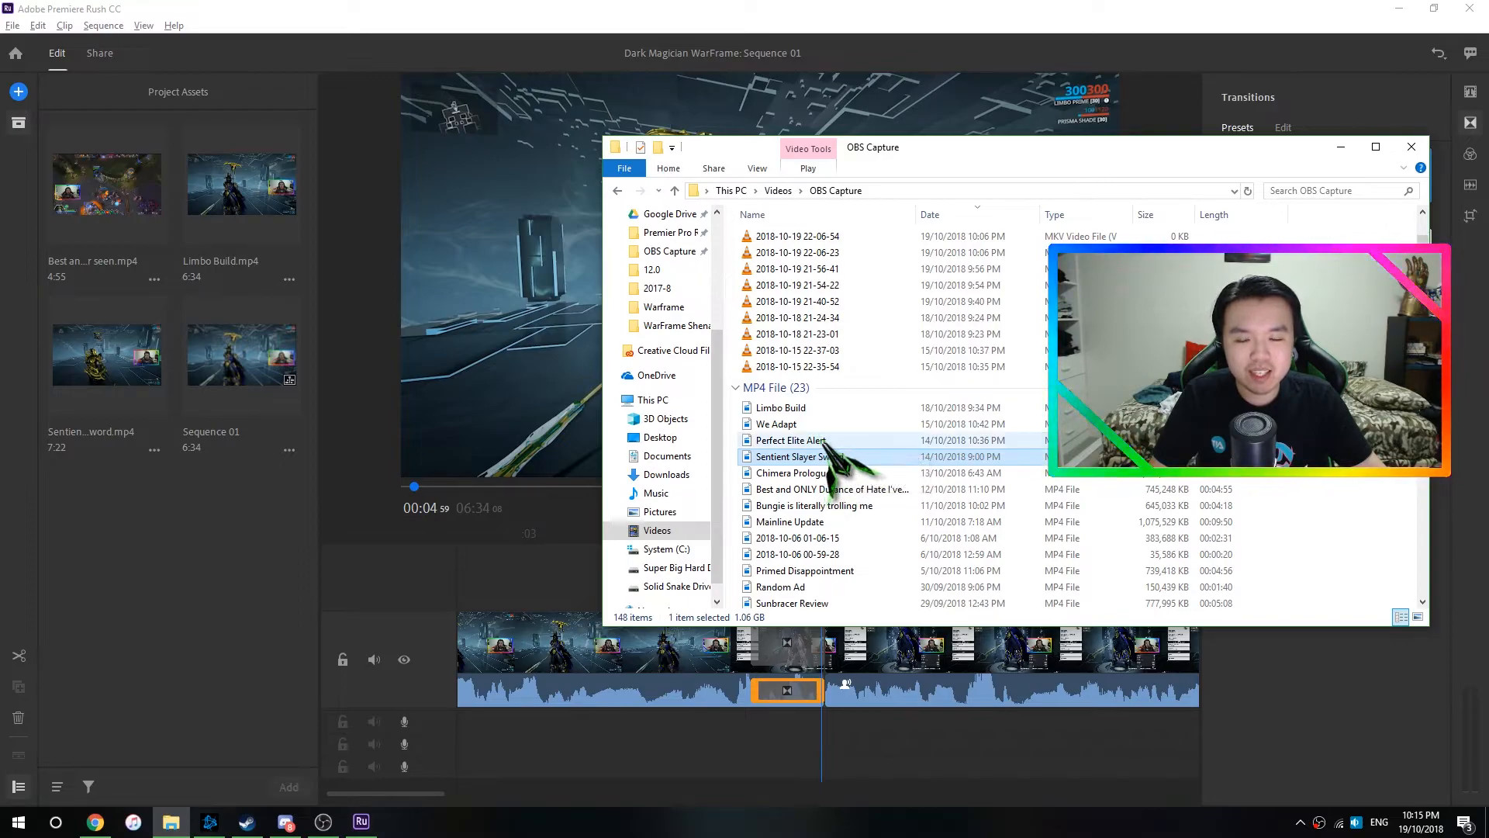
{"action": "left_click", "coordinate": [857, 442]}
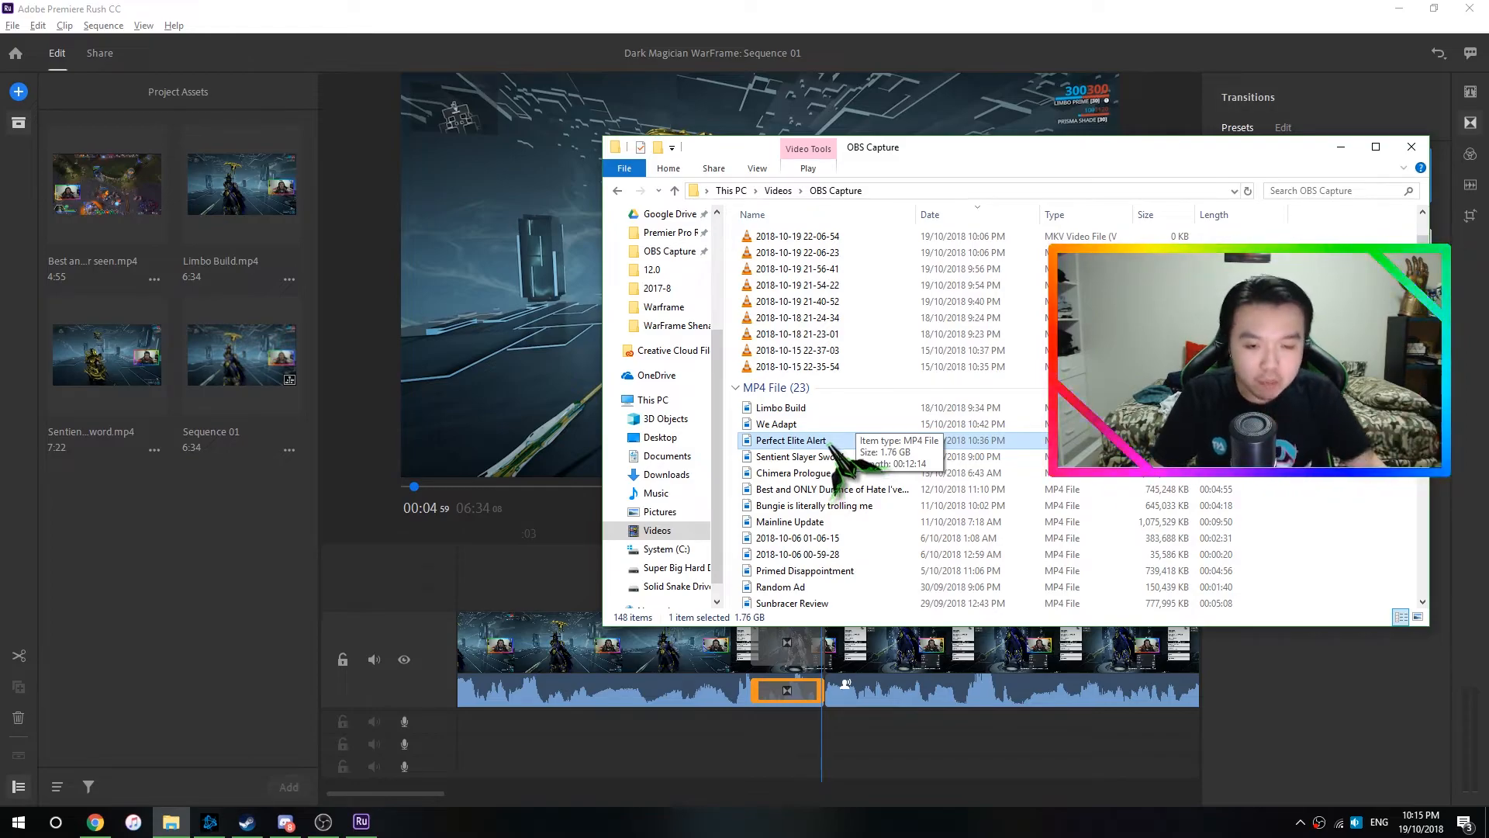
{"action": "left_click_drag", "start_coordinate": [830, 444], "coordinate": [149, 676]}
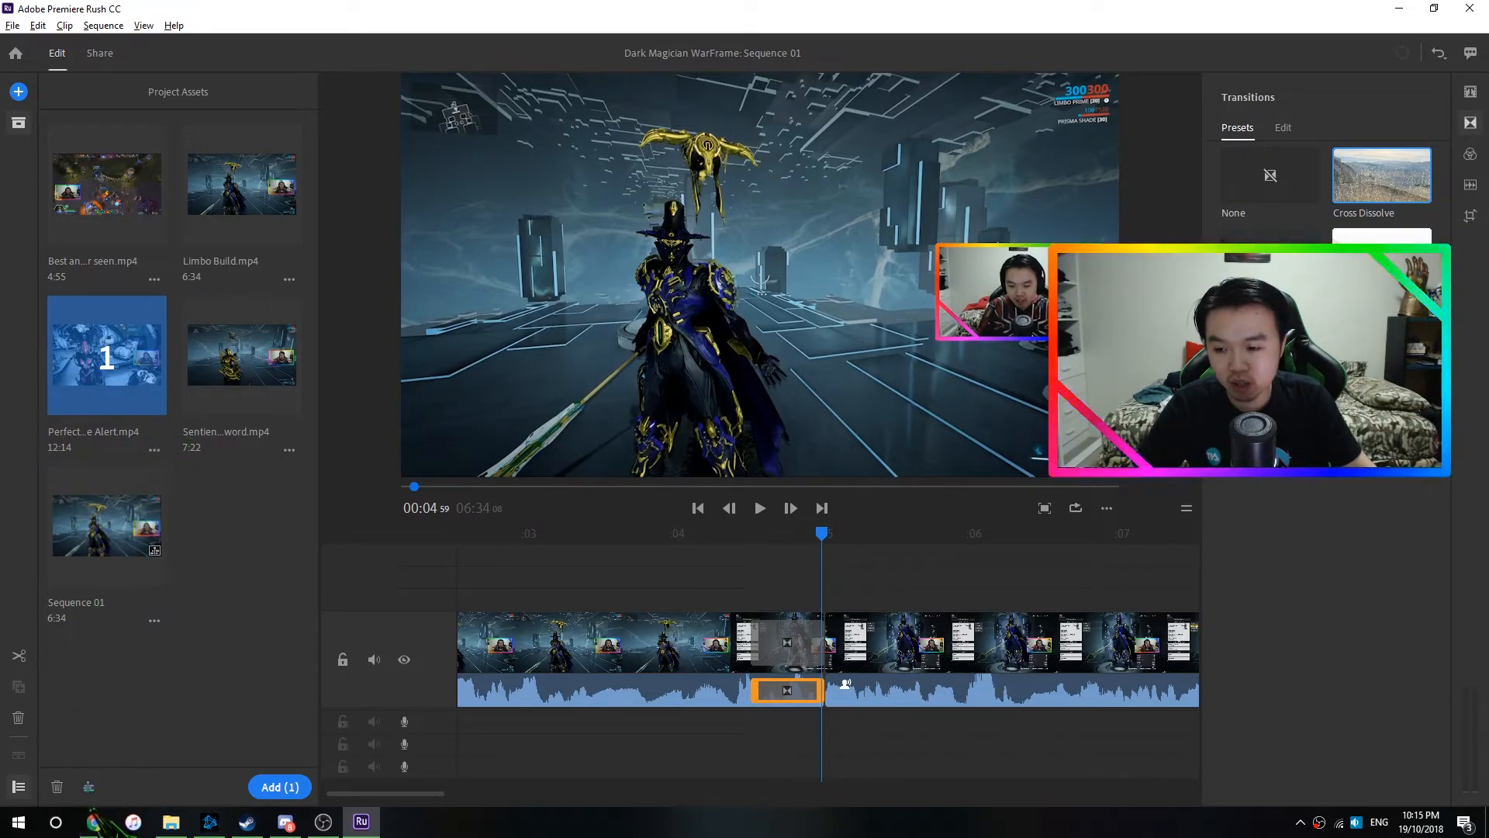
- Create a new sequence named Perfect Elite Alert from the imported video
{"action": "left_click", "coordinate": [89, 786]}
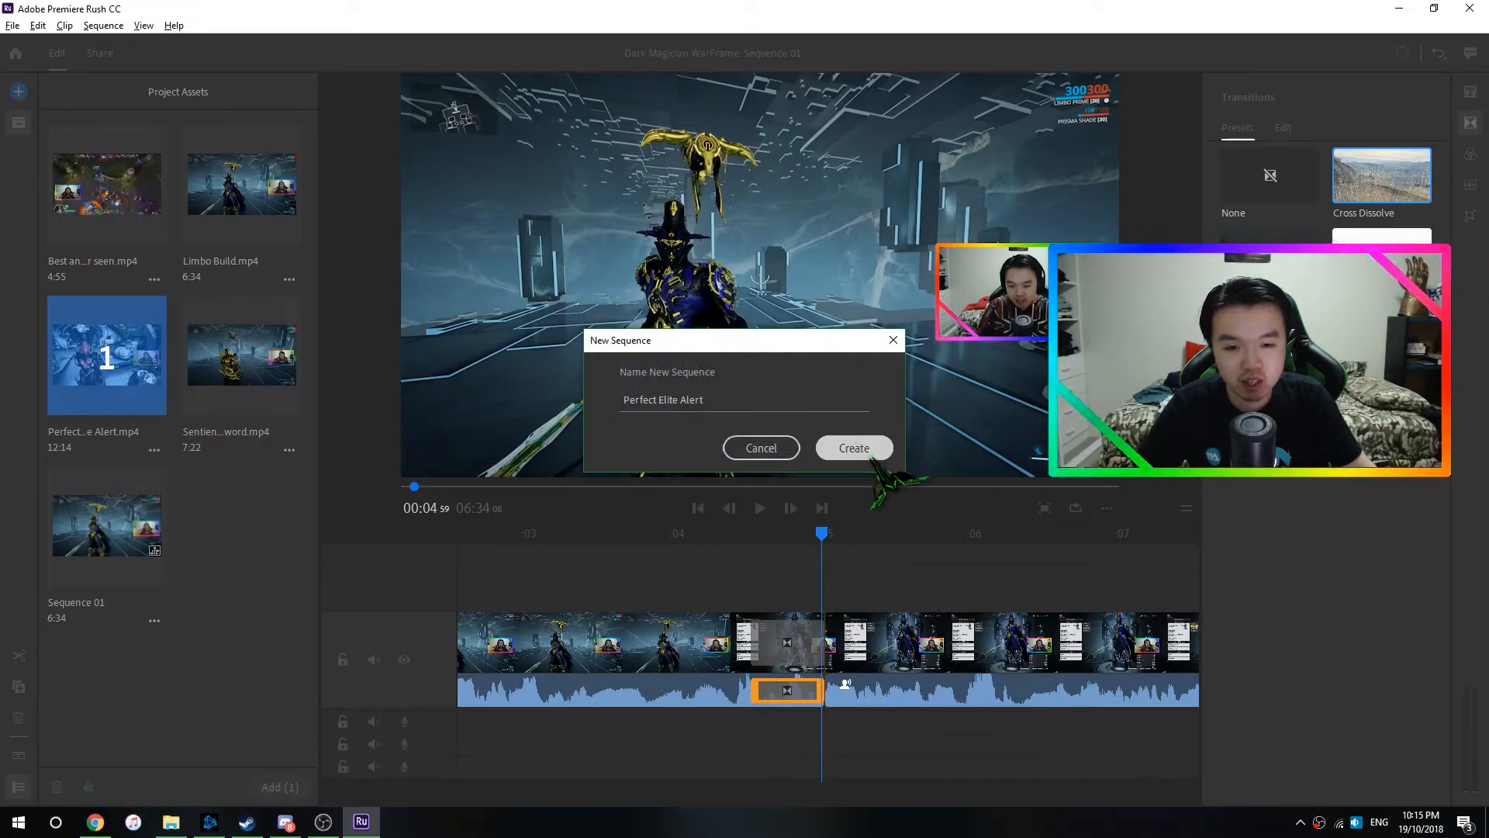
{"action": "left_click", "coordinate": [857, 450]}
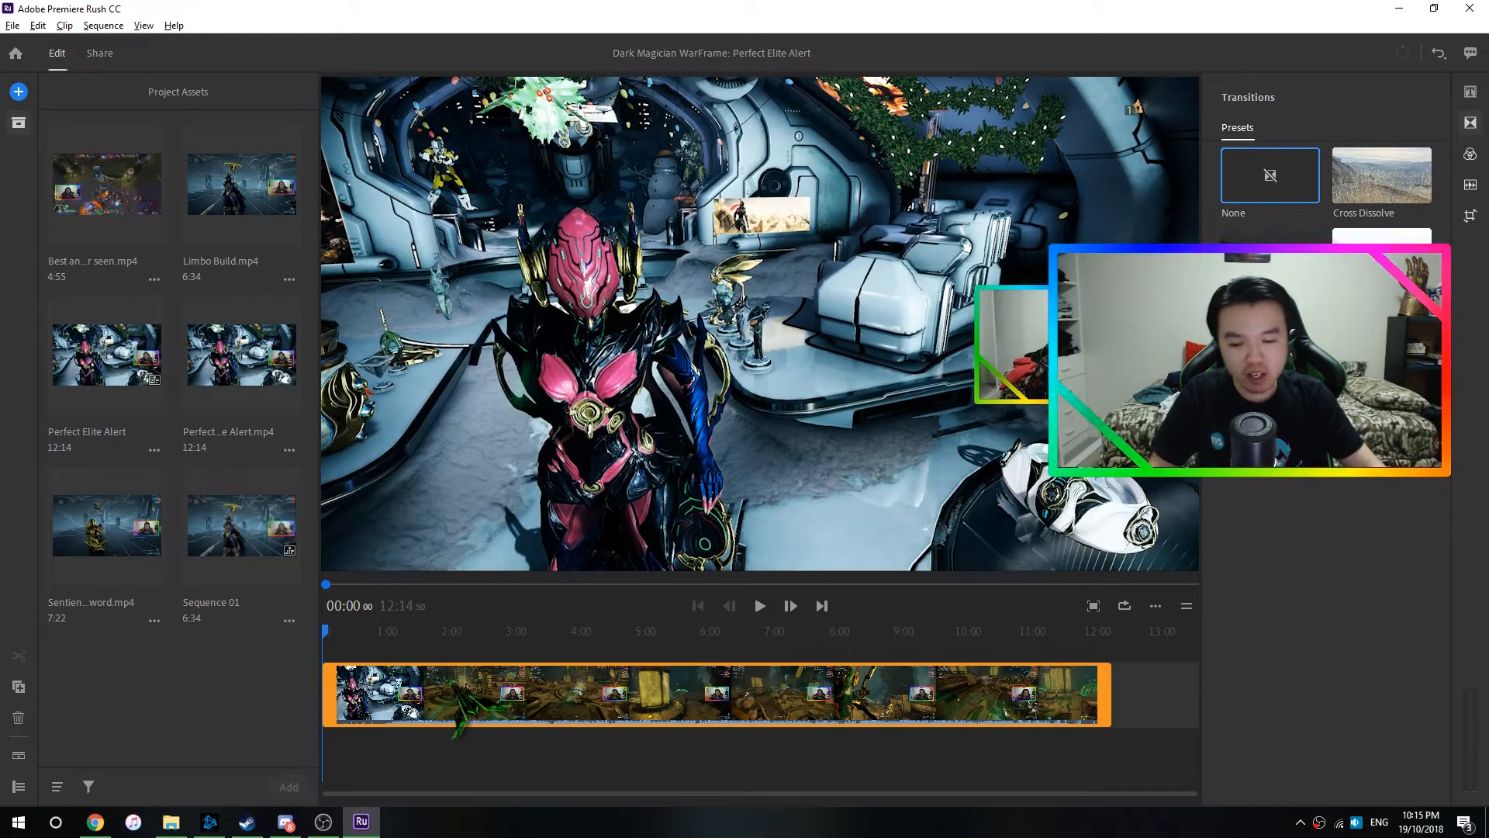
{"action": "scroll", "coordinate": [452, 682], "scroll_direction": "up", "scroll_amount": 2}
{"action": "scroll", "coordinate": [457, 682], "scroll_direction": "down", "scroll_amount": 2}
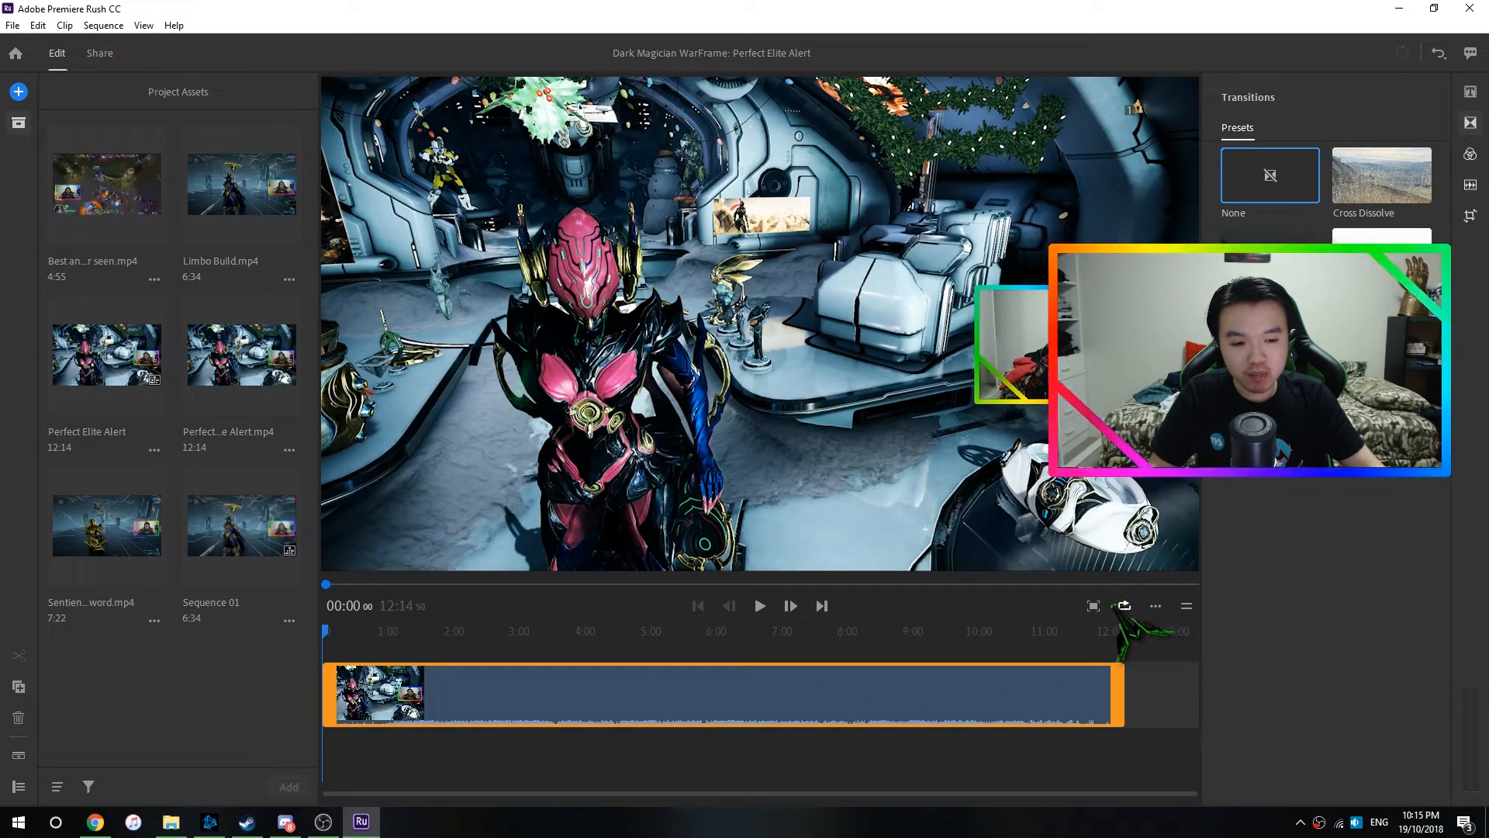
- View the sequence in the maximized preview, return to the editing layout and open the additional preview options
{"action": "left_click", "coordinate": [1093, 607]}
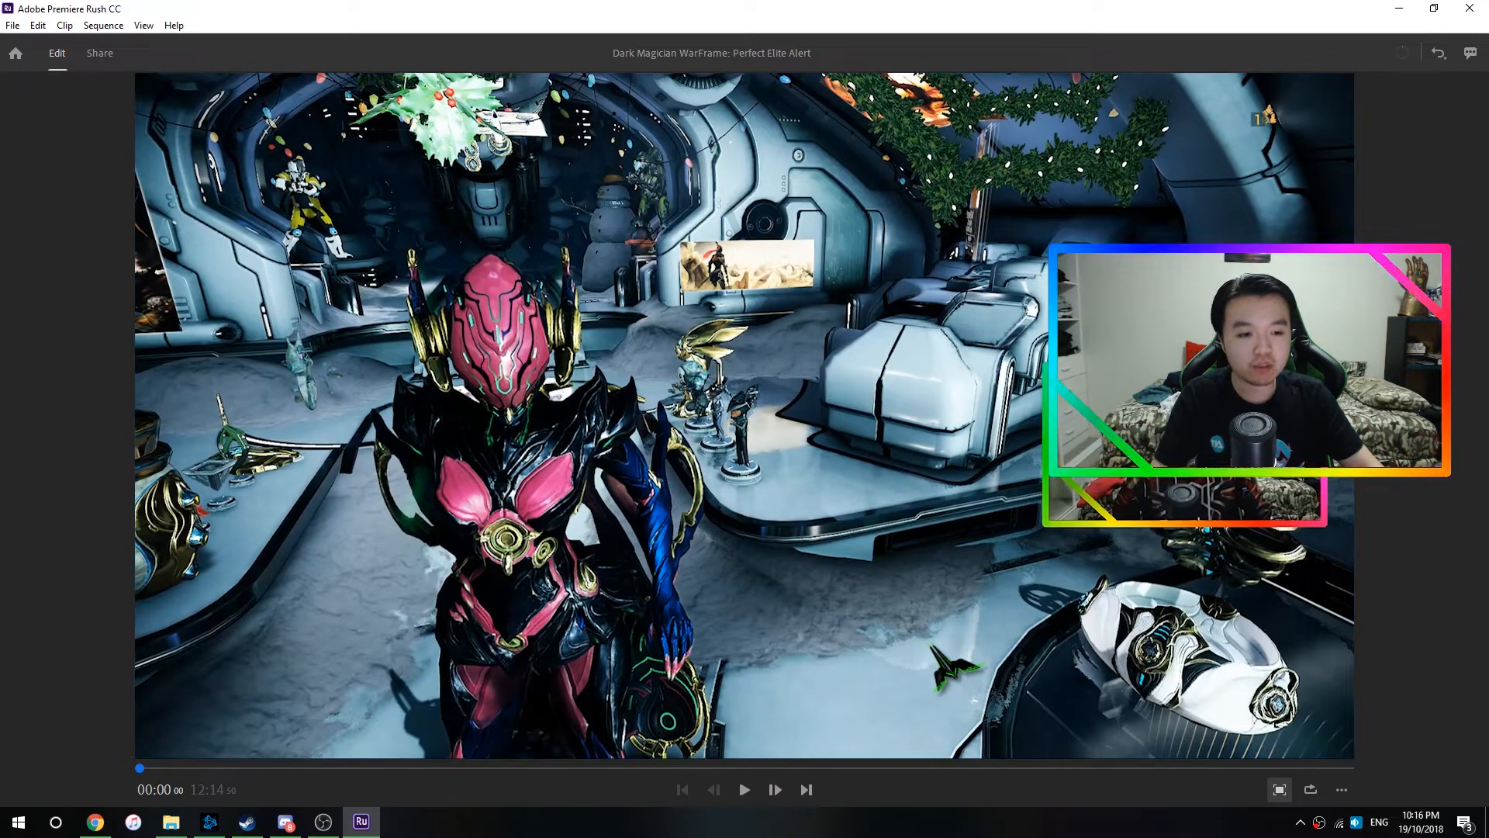
{"action": "key", "text": "Escape"}
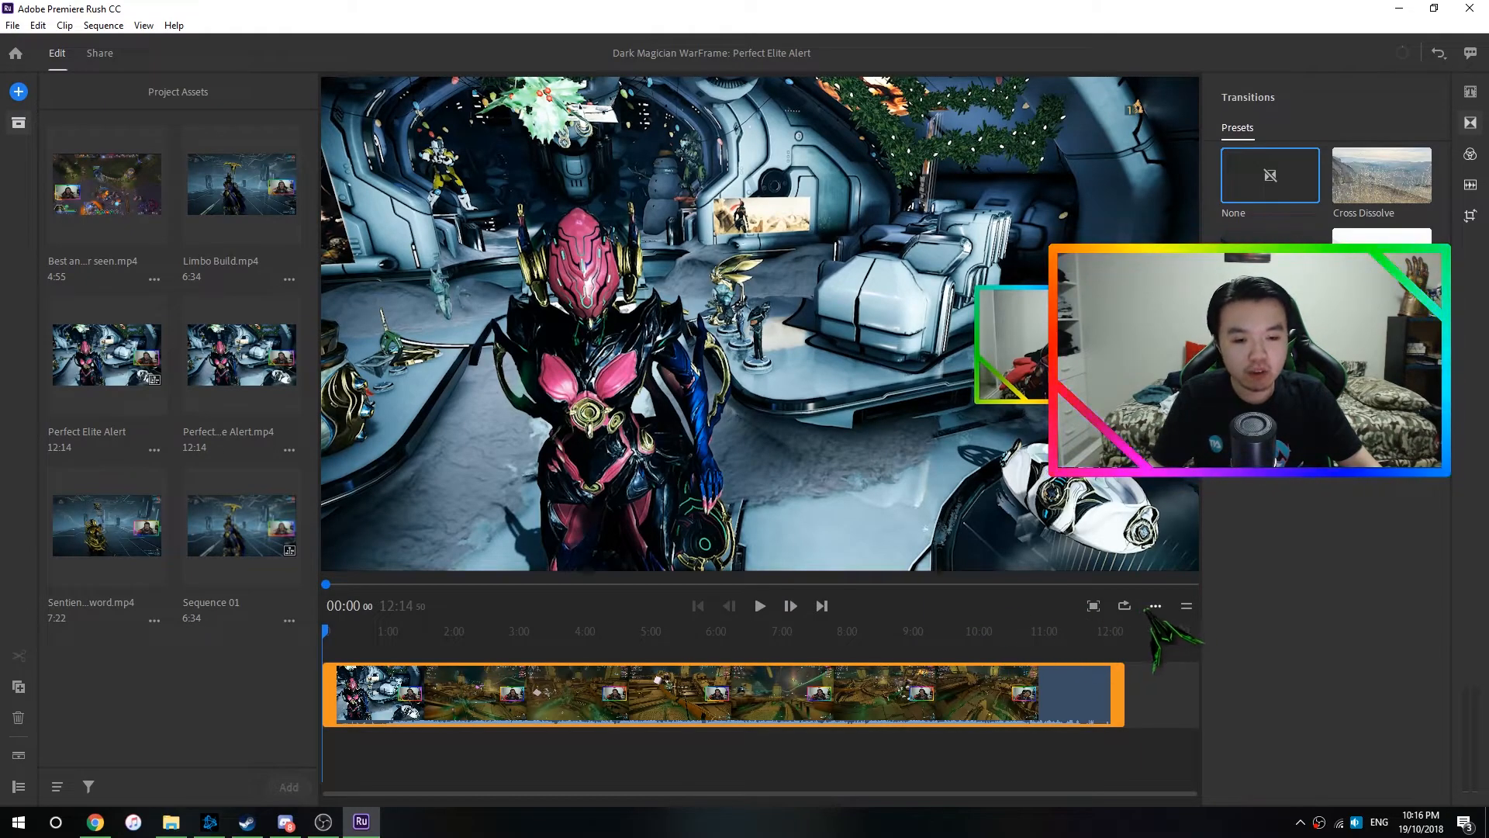
{"action": "left_click", "coordinate": [1156, 606]}
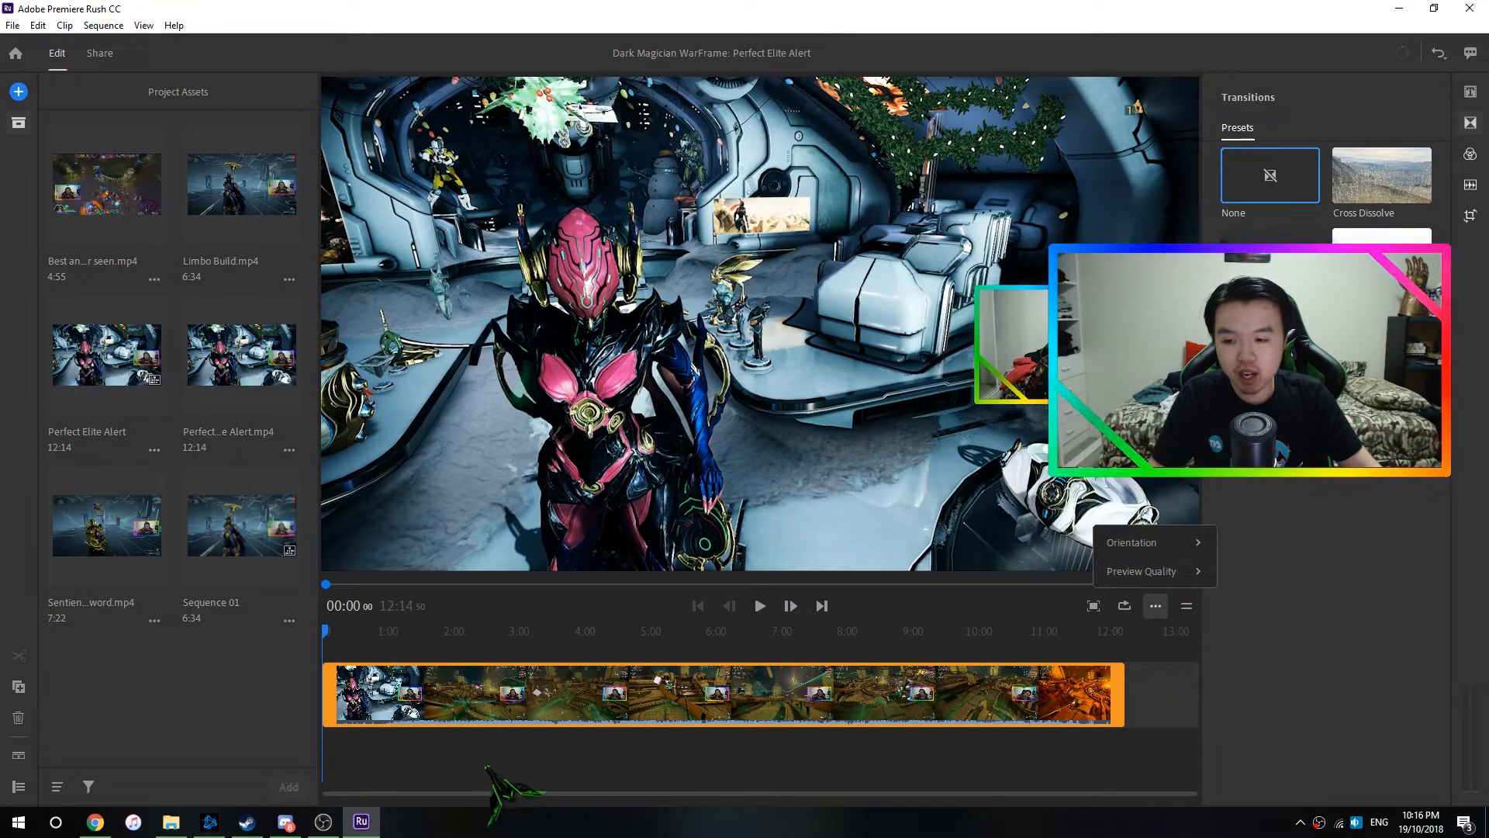
- Expand the audio beneath the video clip in the timeline and collapse it again
{"action": "left_click", "coordinate": [20, 755]}
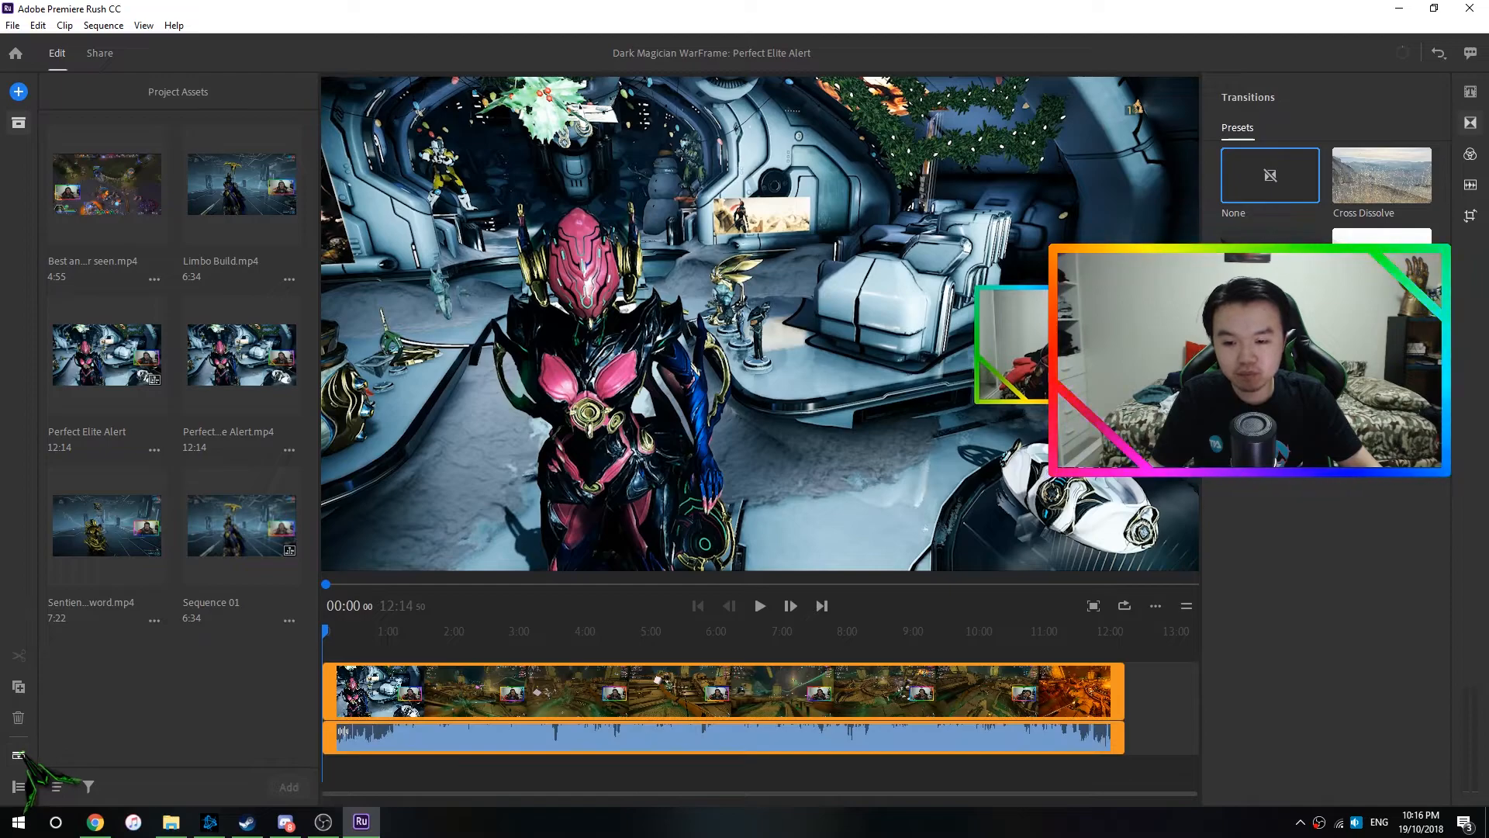
{"action": "left_click", "coordinate": [19, 755]}
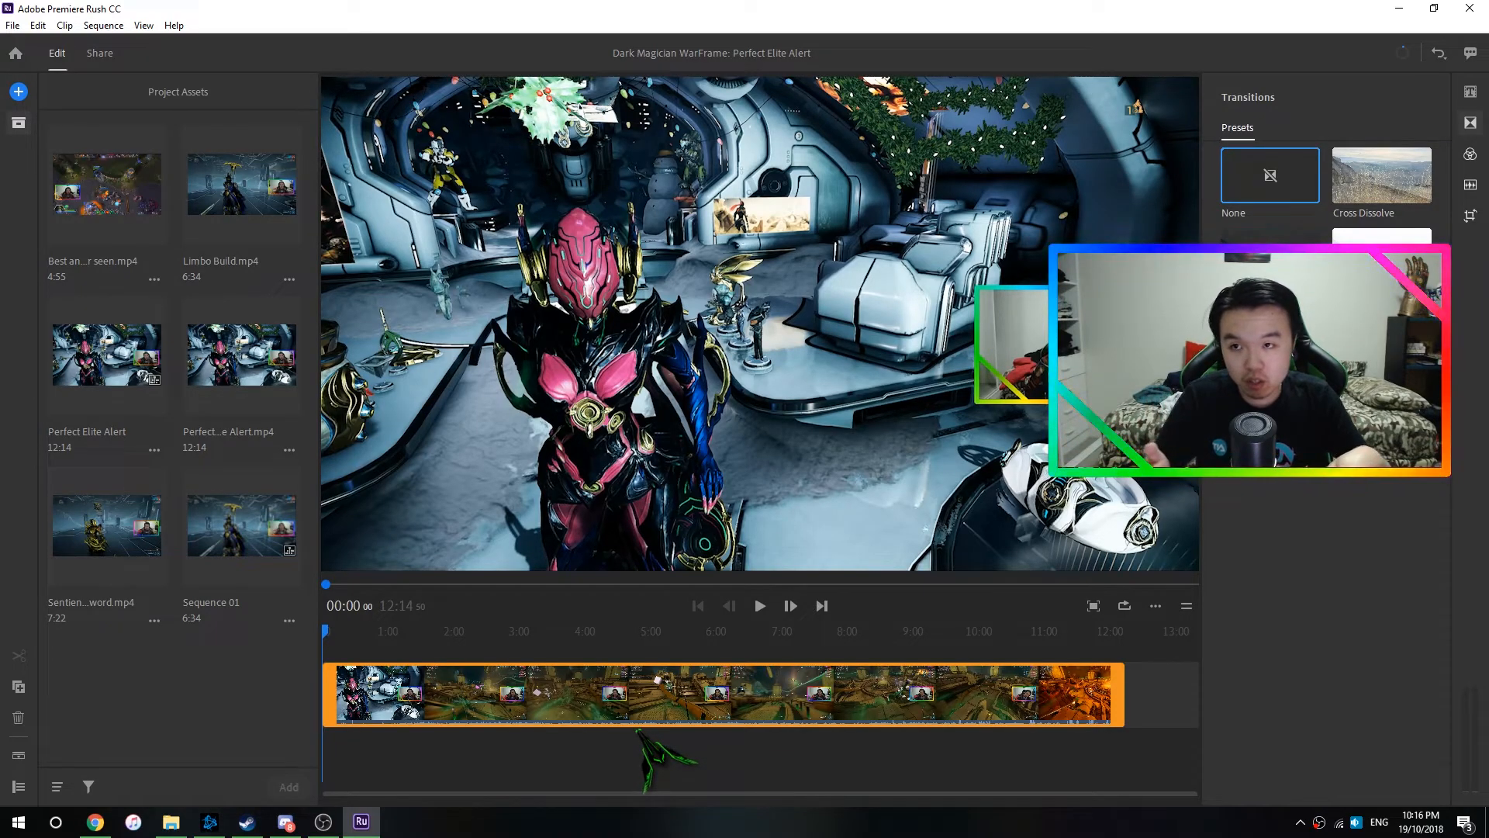
- Switch to File Explorer and try to bring an After Effects project file from the Videos folder into the project assets and timeline
{"action": "left_click", "coordinate": [171, 821]}
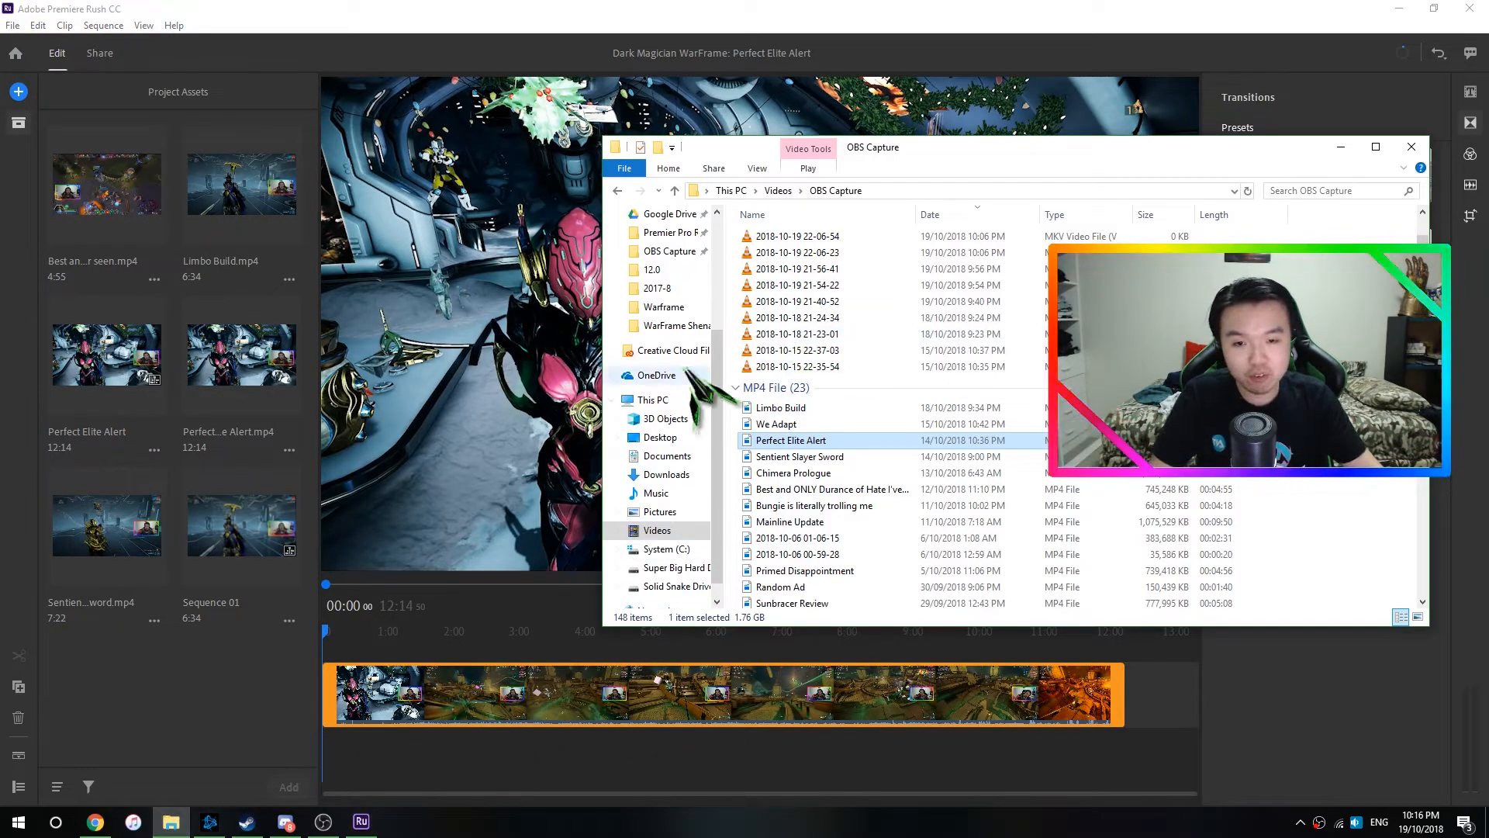
{"action": "left_click", "coordinate": [777, 191]}
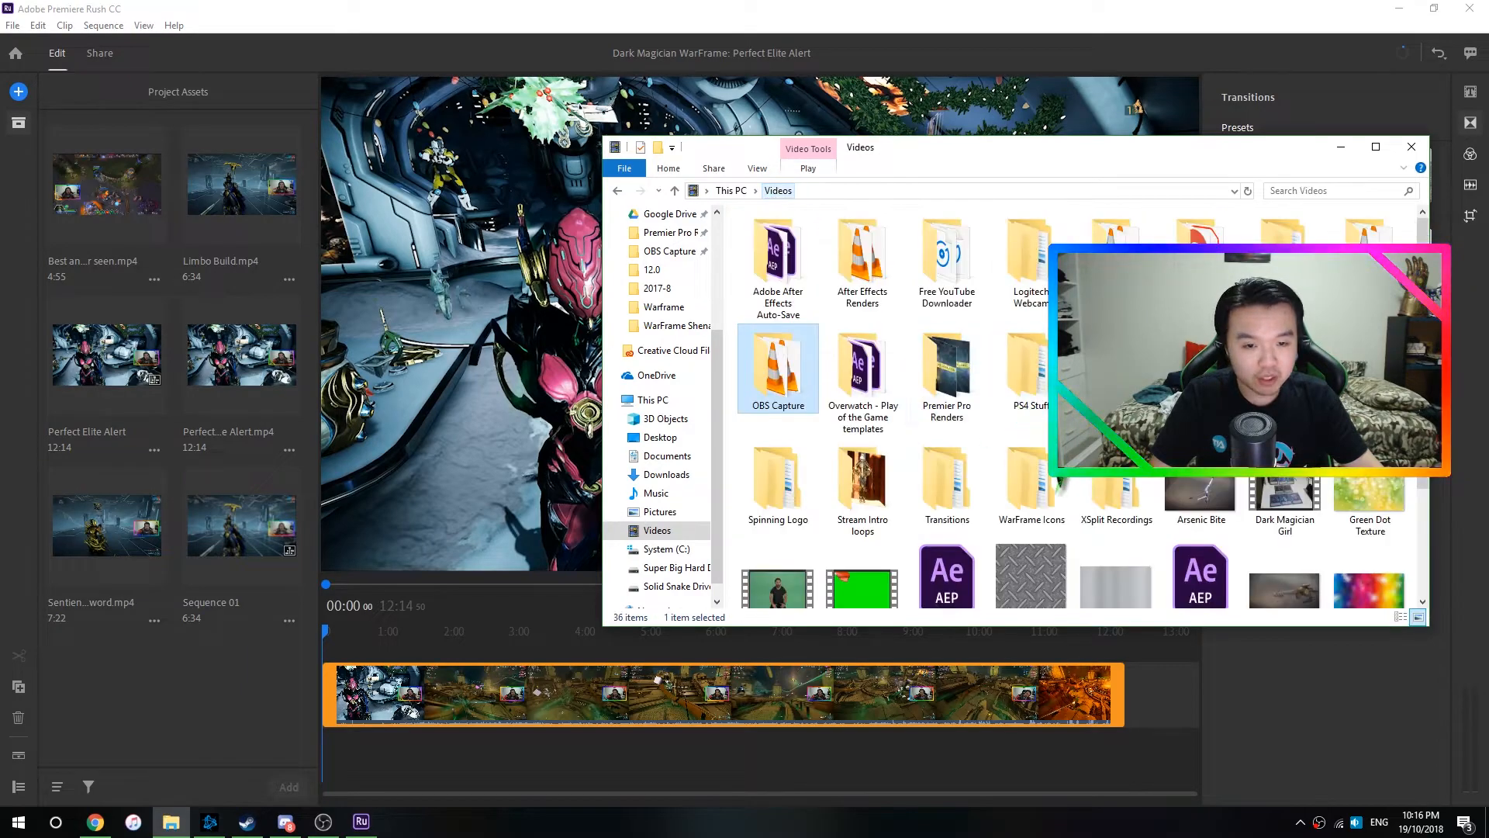
{"action": "left_click_drag", "start_coordinate": [1239, 476], "coordinate": [164, 703]}
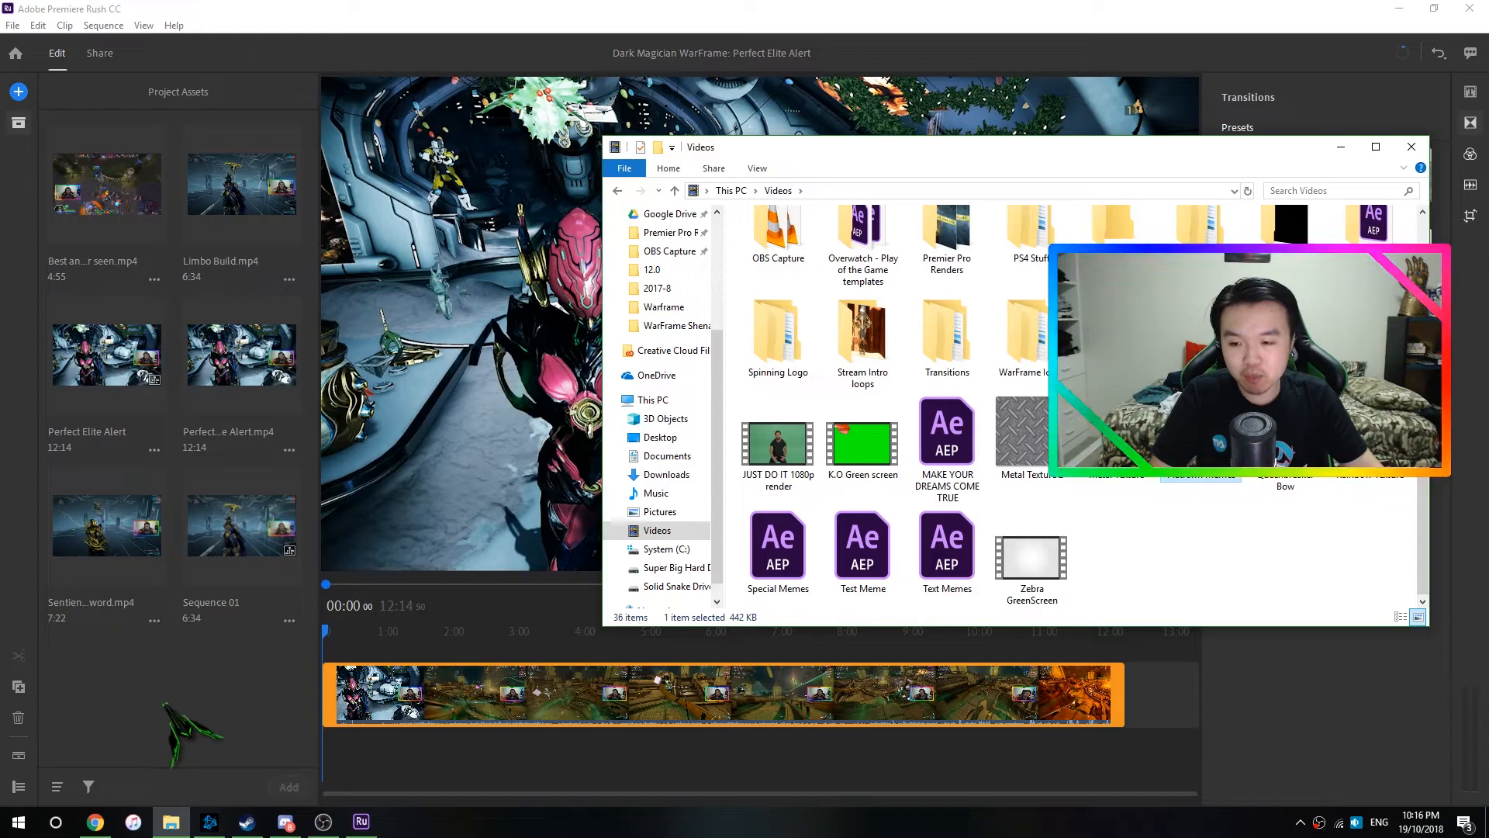
{"action": "left_click_drag", "start_coordinate": [1200, 446], "coordinate": [435, 666]}
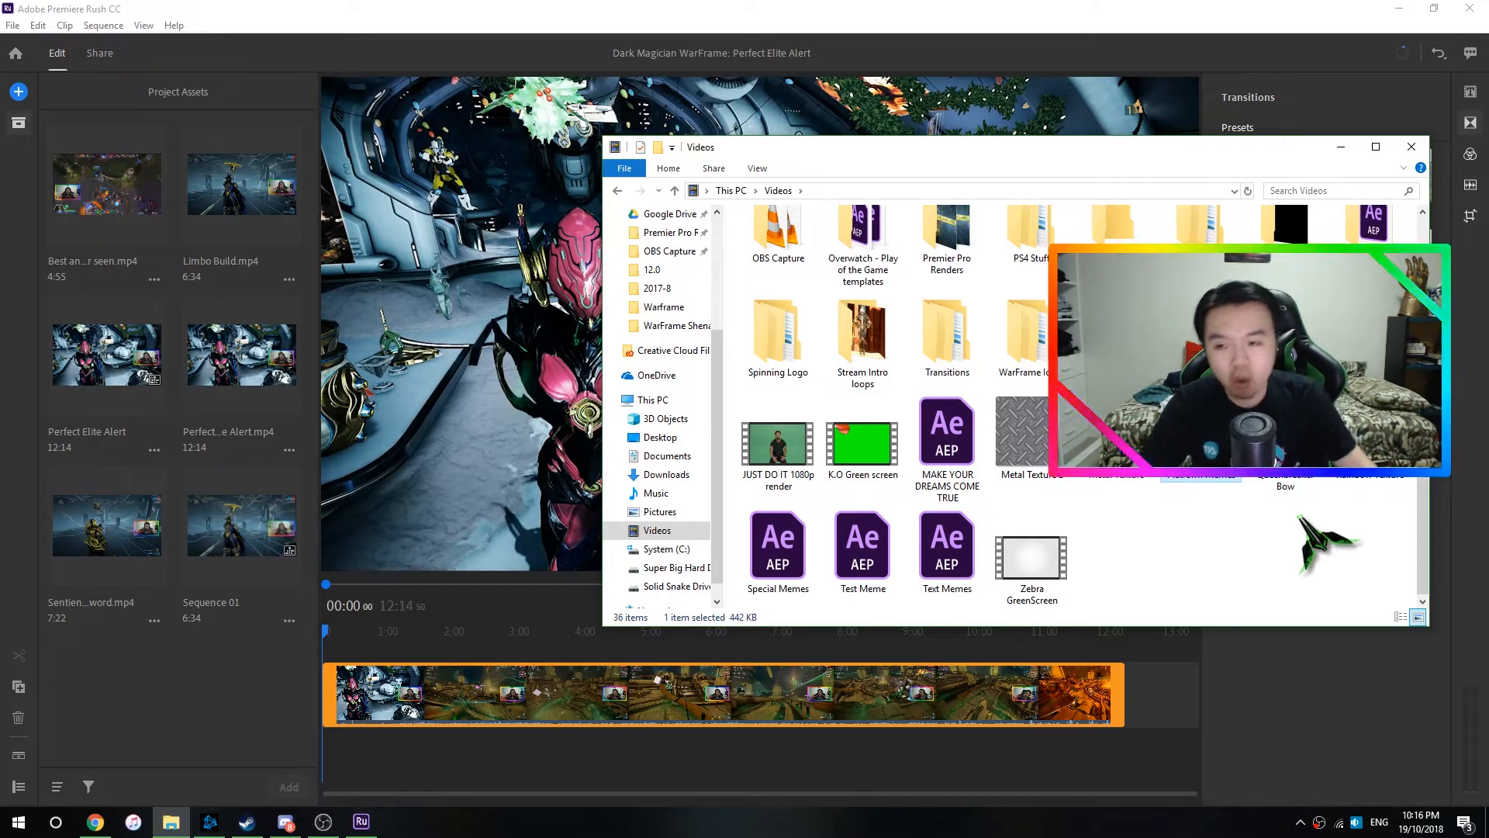
- Import the Oberon platform MOV from the Looping Videos folder into the project assets
{"action": "scroll", "coordinate": [1300, 527], "scroll_direction": "up", "scroll_amount": 2}
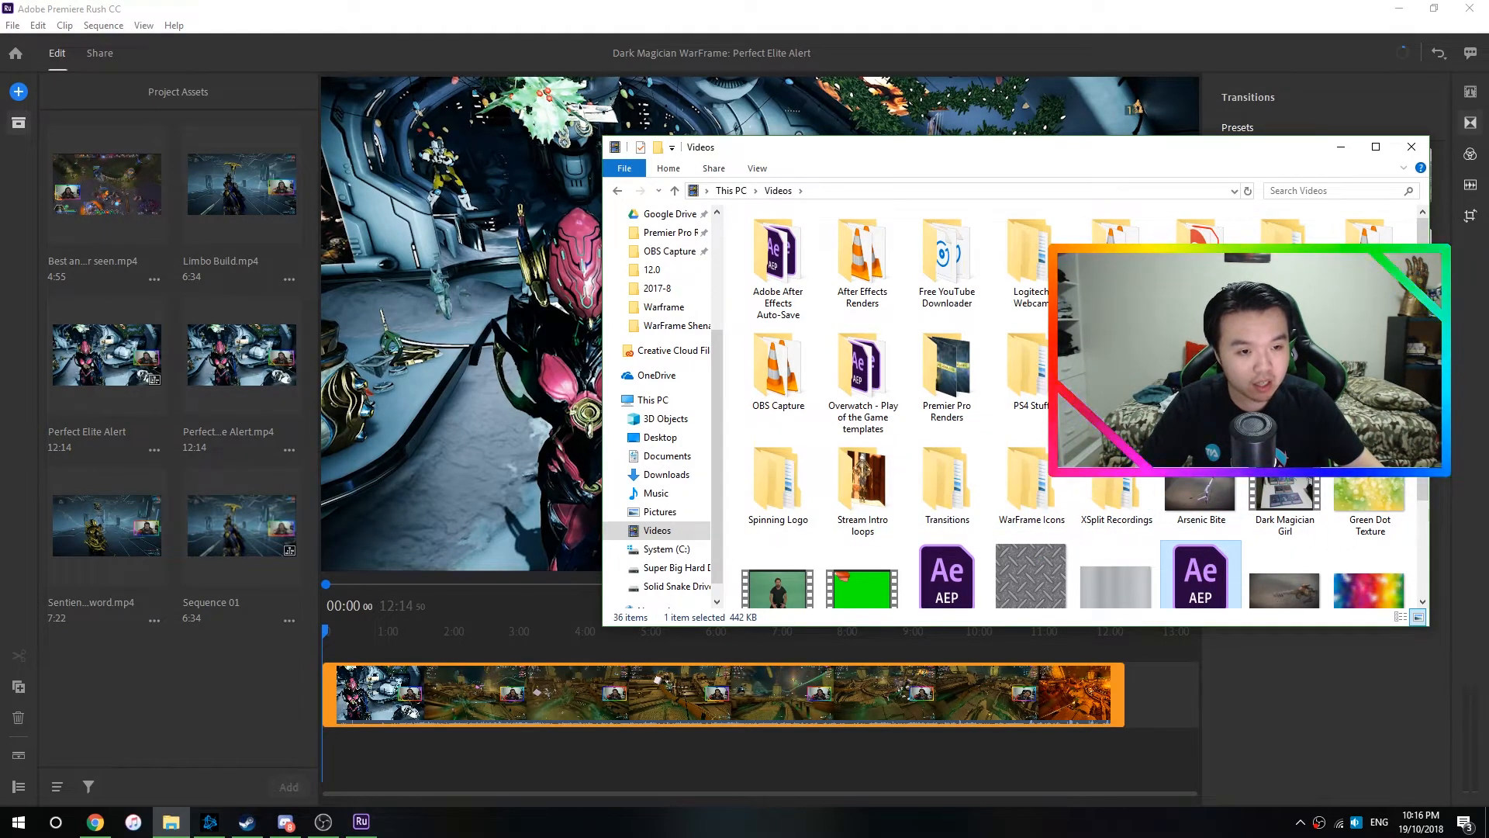
{"action": "scroll", "coordinate": [1369, 232], "scroll_direction": "down", "scroll_amount": 2}
{"action": "scroll", "coordinate": [1368, 233], "scroll_direction": "up", "scroll_amount": 2}
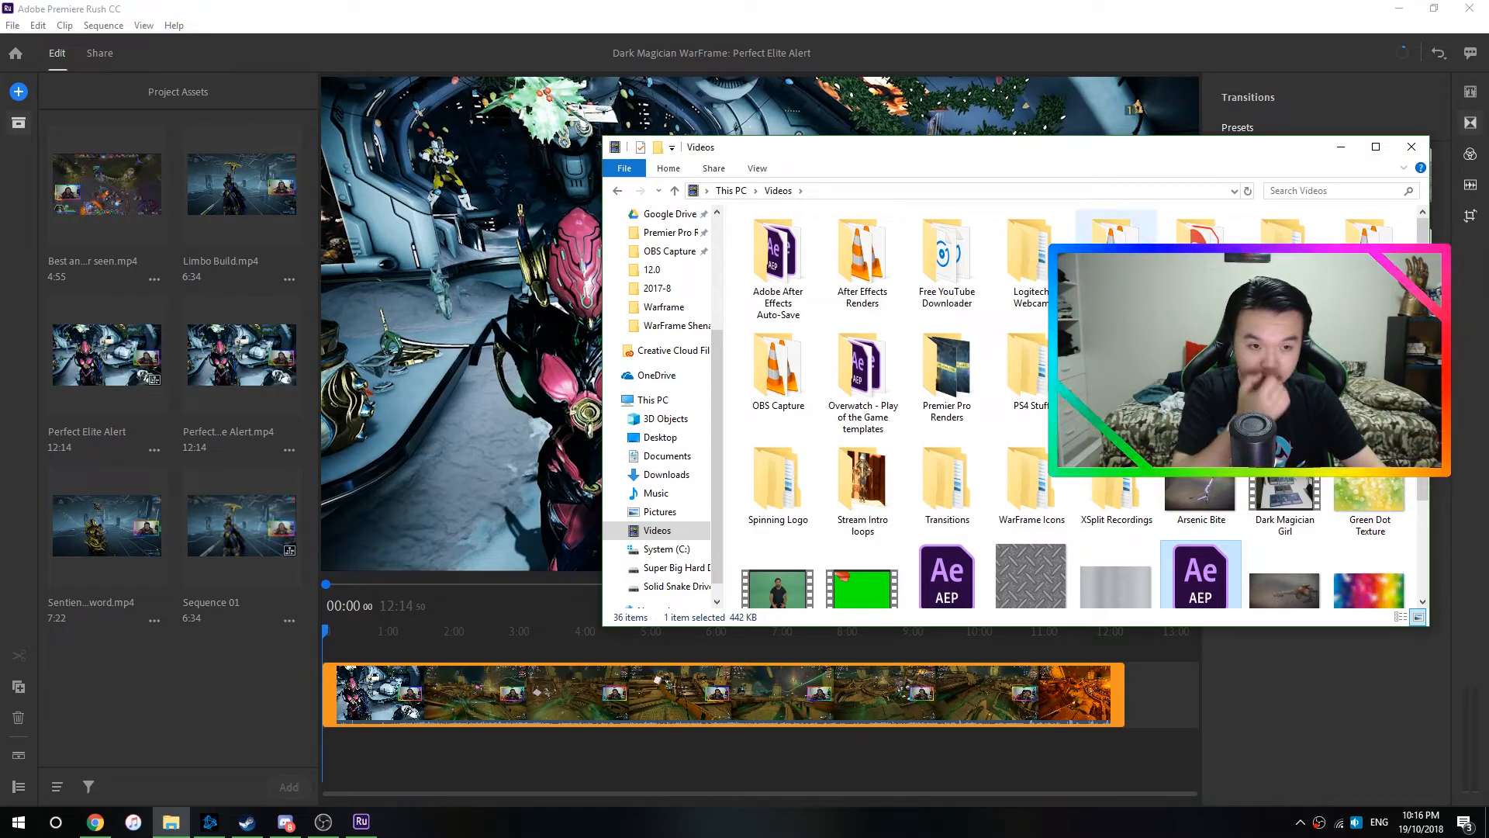
{"action": "double_click", "coordinate": [1116, 229]}
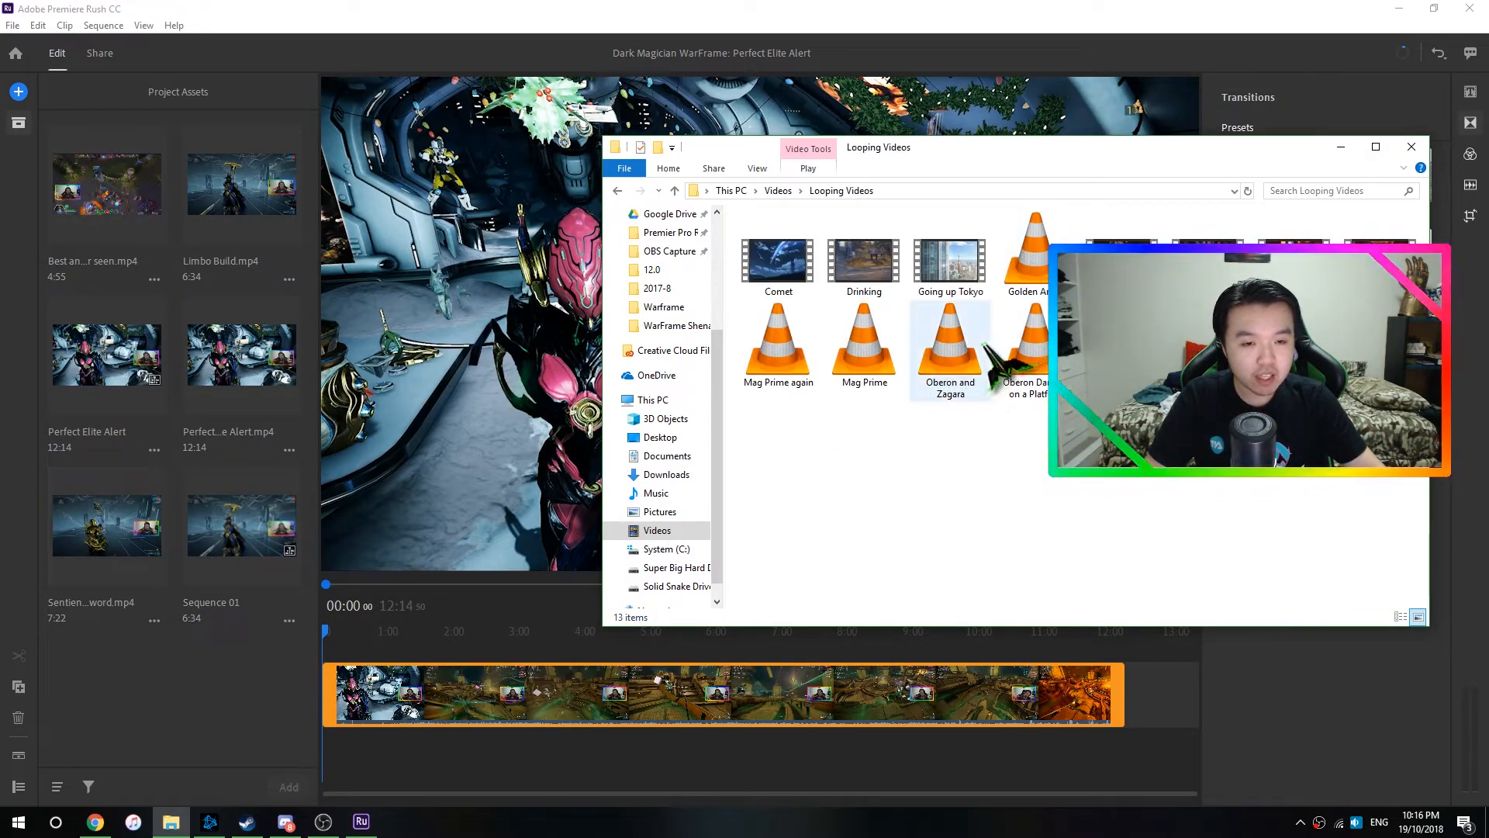
{"action": "left_click_drag", "start_coordinate": [1041, 356], "coordinate": [188, 705]}
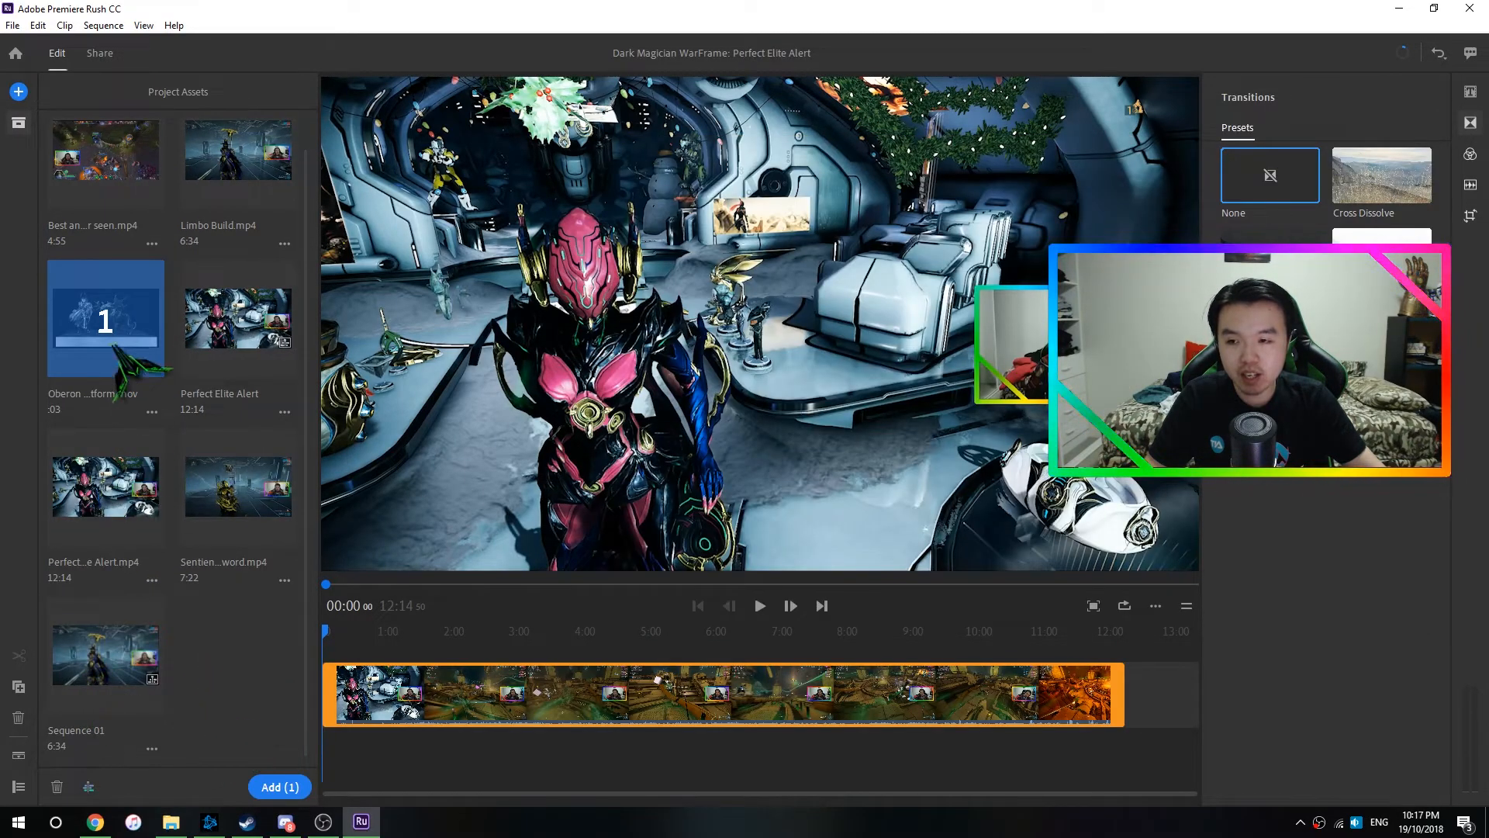
- Place the Oberon platform MOV on a track above the main clip at about 00:35 and move the playhead onto it
{"action": "left_click_drag", "start_coordinate": [116, 317], "coordinate": [359, 645]}
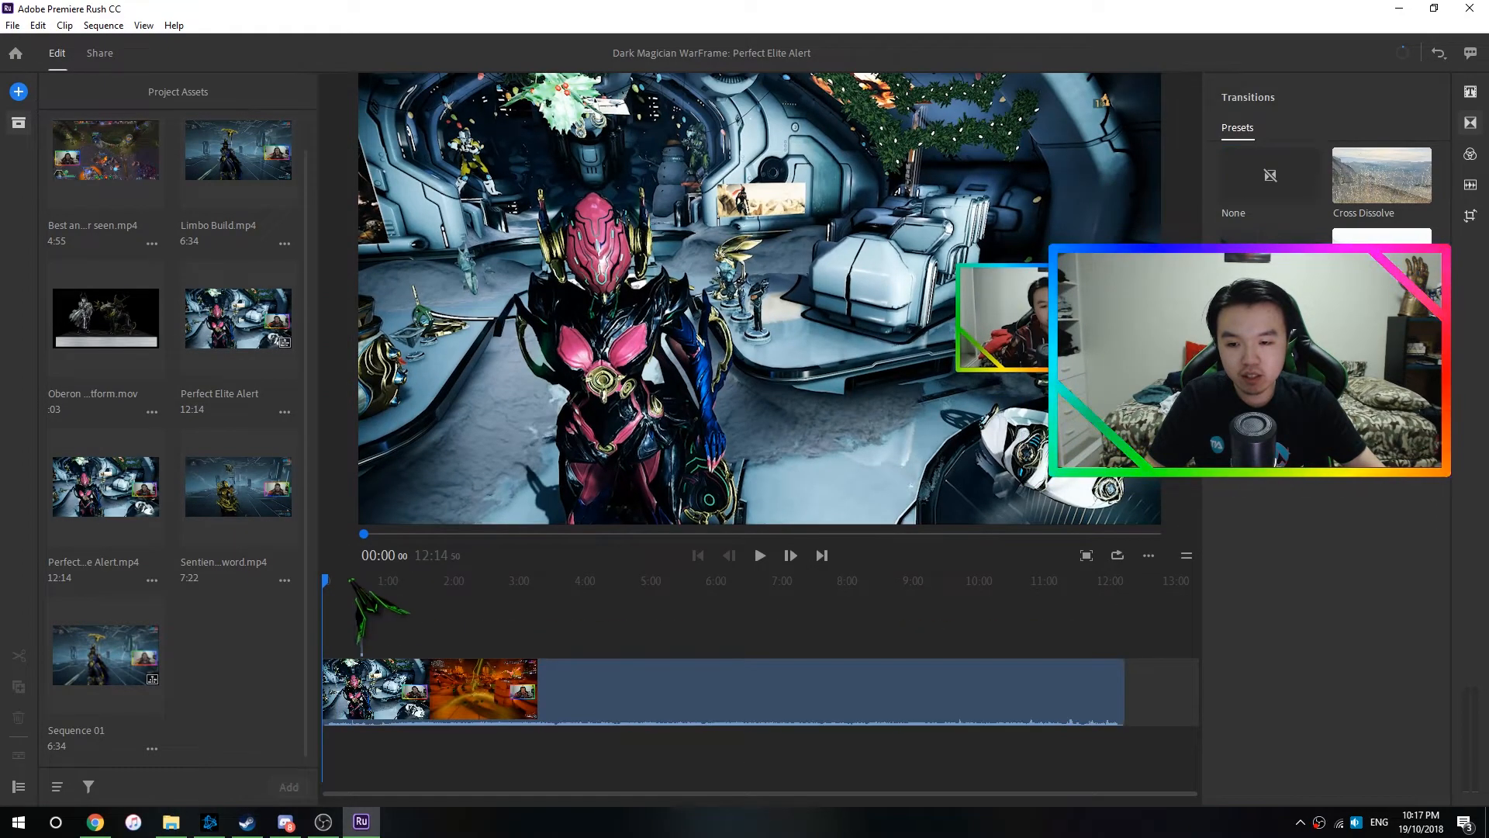
{"action": "left_click", "coordinate": [364, 585]}
{"action": "left_click_drag", "start_coordinate": [365, 587], "coordinate": [361, 584]}
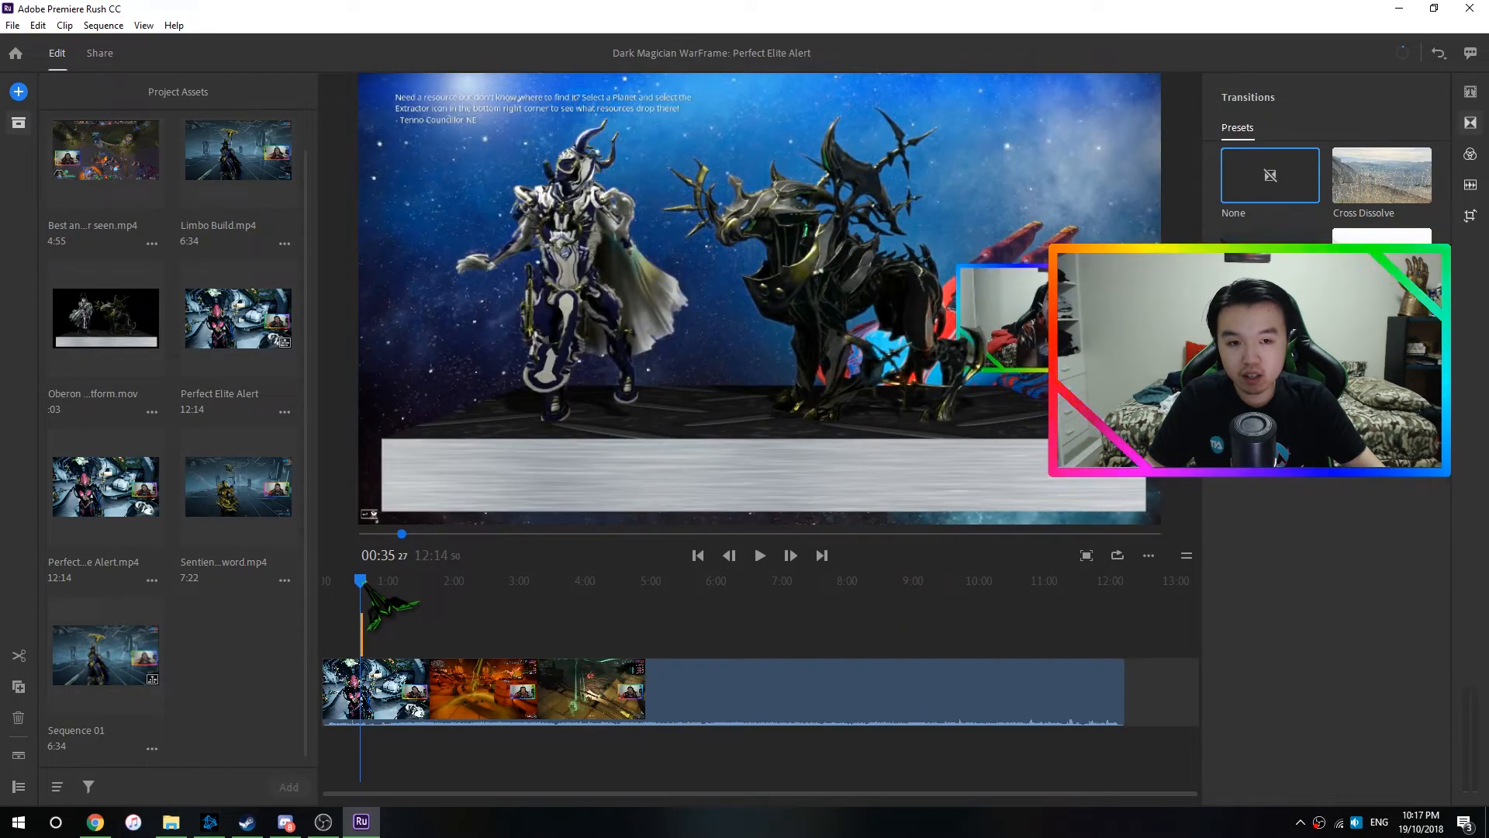